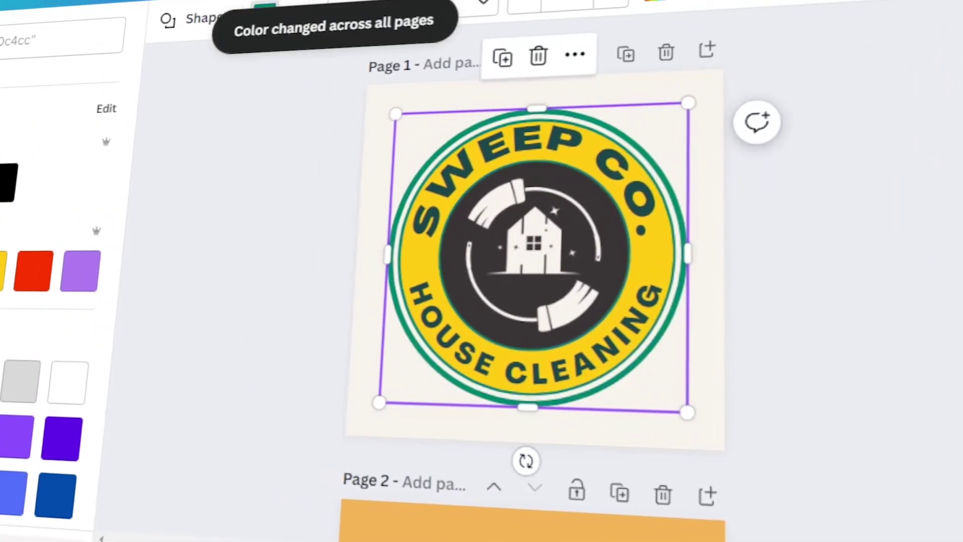
- Inspect the finished SWEEP CO. badge by resizing it and selecting its elements
left_click_drag(378, 403, 378, 421)
left_click(617, 408)
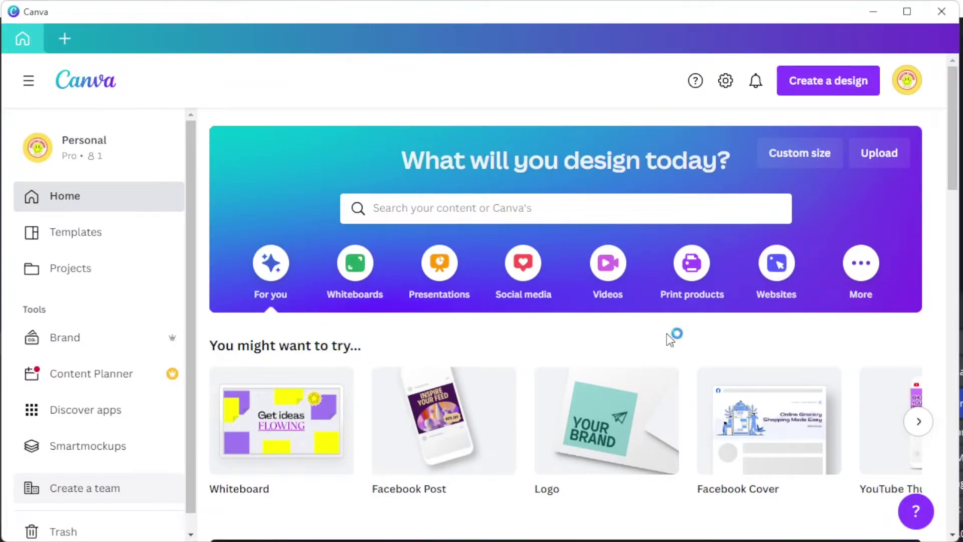
- Search Canva's templates for 'logo'
left_click(703, 221)
type("logo")
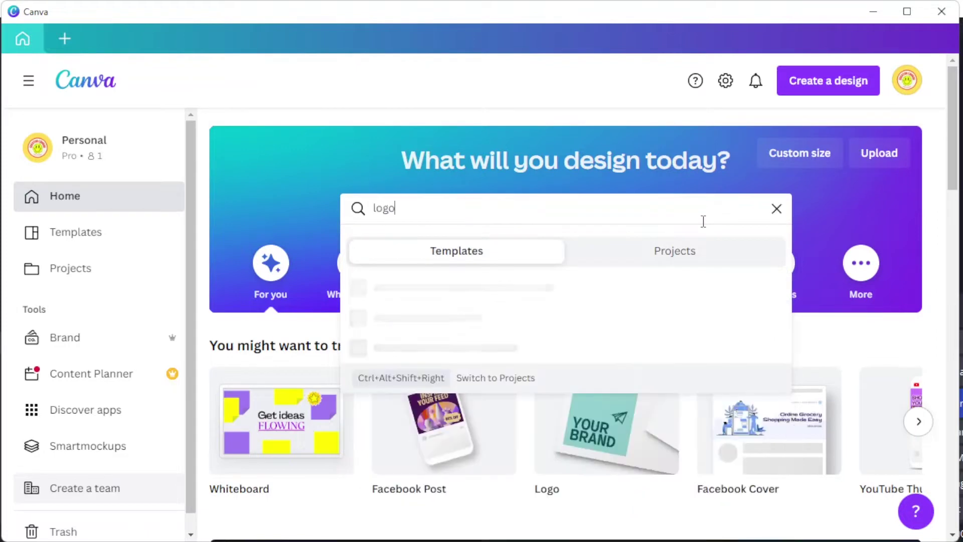
key("Return")
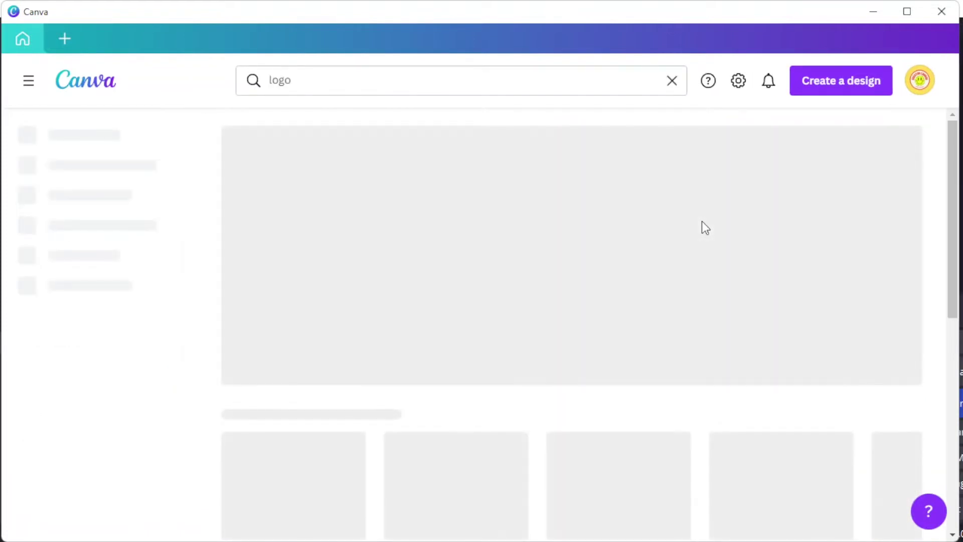
- Scroll through the logo results to browse the circular badge templates
scroll(705, 228, "down", 2)
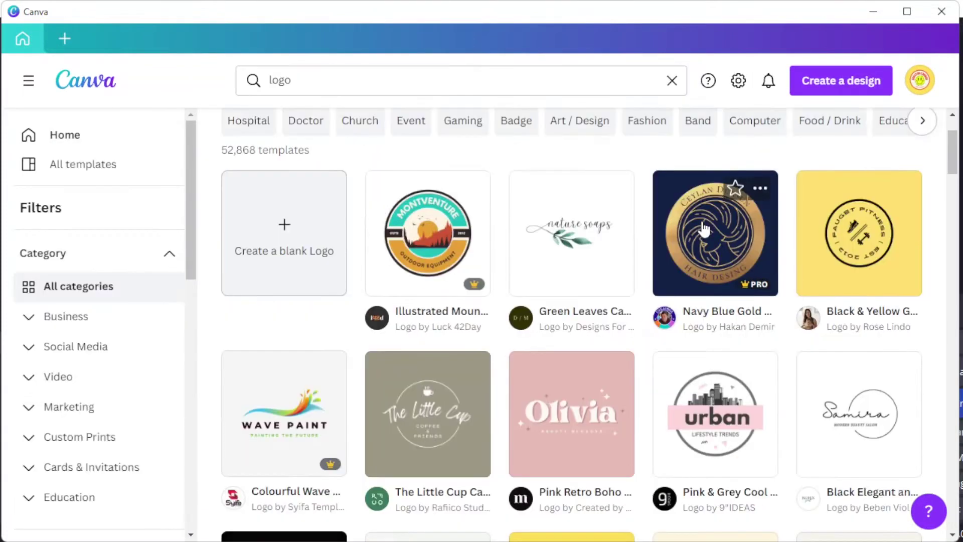
scroll(704, 228, "down", 2)
scroll(691, 276, "down", 4)
scroll(690, 276, "down", 2)
scroll(690, 276, "down", 6)
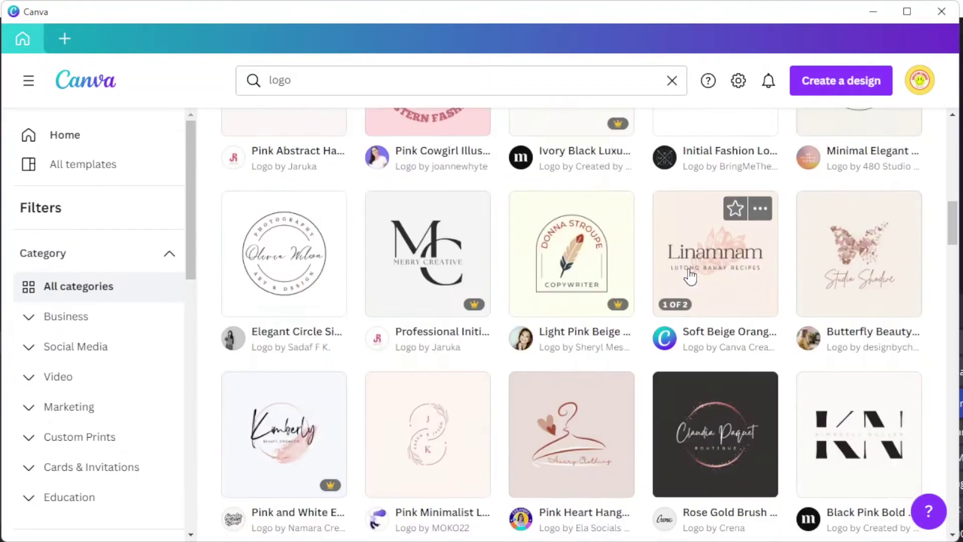
scroll(691, 276, "down", 6)
scroll(688, 273, "down", 2)
scroll(688, 274, "down", 3)
scroll(626, 277, "down", 1)
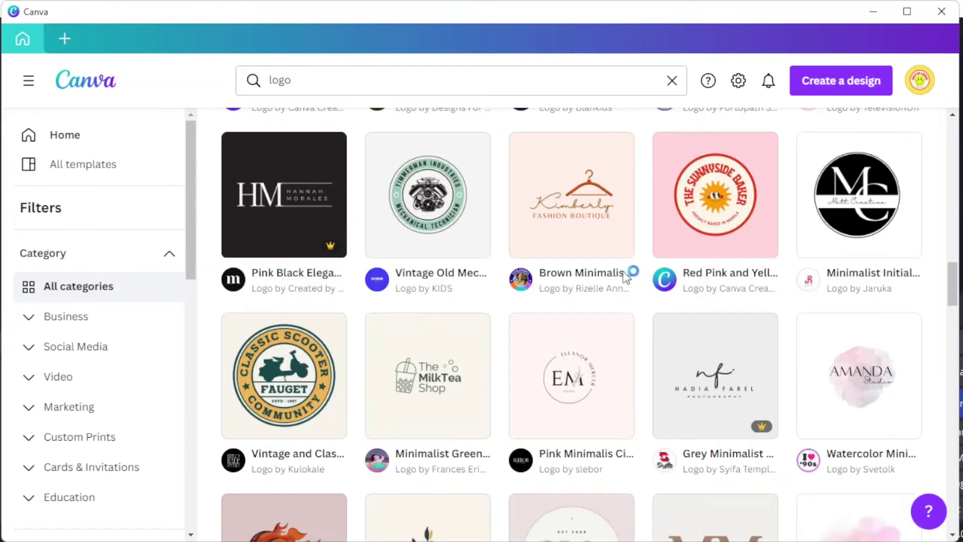
scroll(27, 285, "down", 6)
scroll(26, 284, "down", 7)
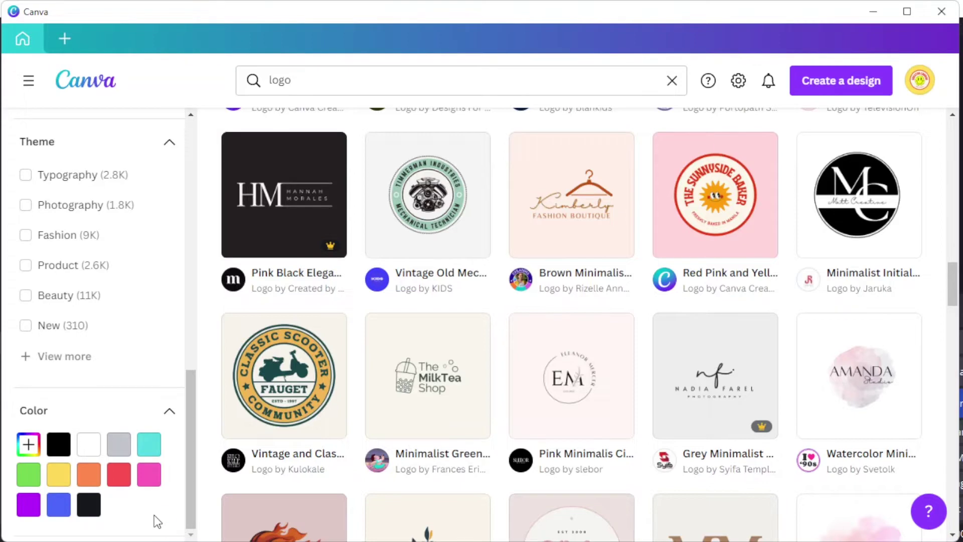
left_click(800, 93)
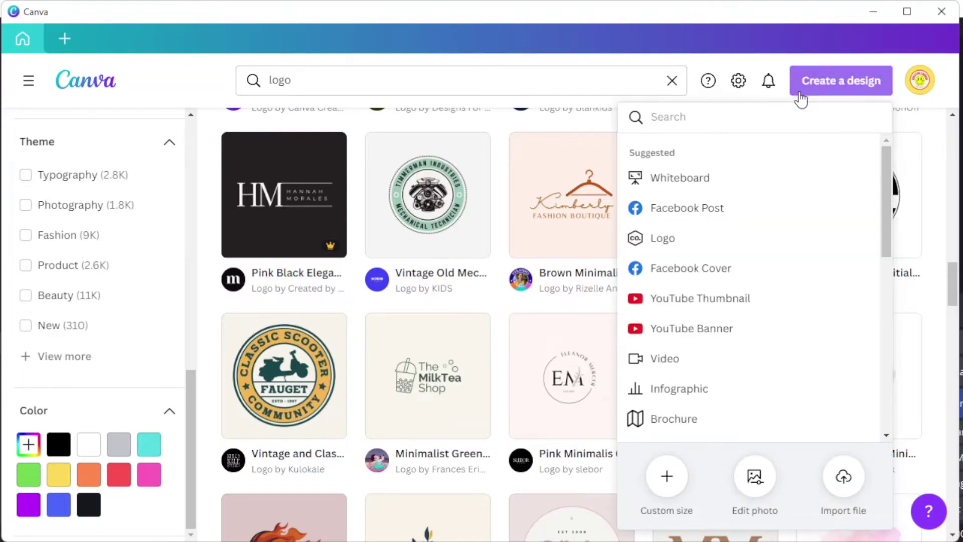
- Look at the Custom size option before opening the Vintage Scooter logo template
left_click(670, 475)
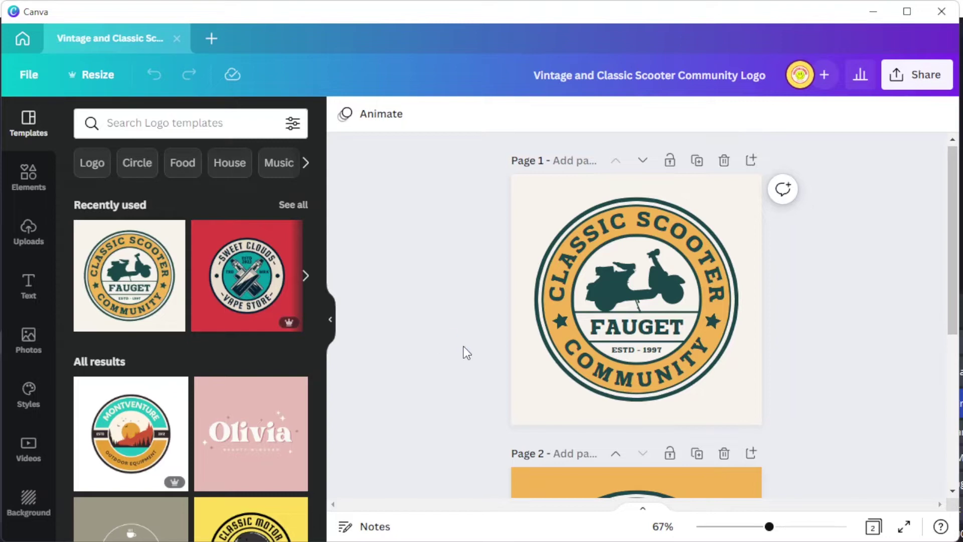
- Drag the recently used house-and-brooms graphic onto the badge and centre it over the scooter
left_click(20, 186)
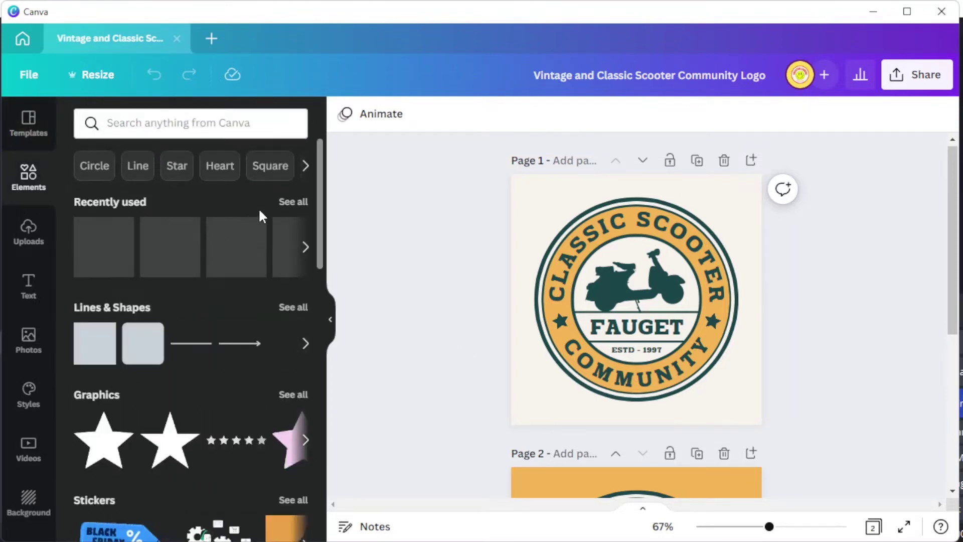
left_click(293, 201)
left_click_drag(266, 258, 615, 291)
key("Escape")
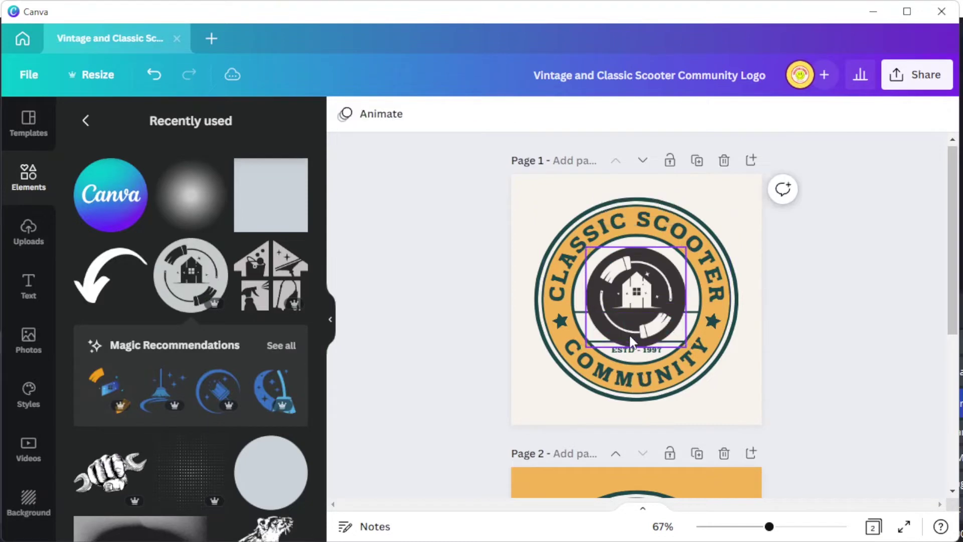
left_click_drag(681, 343, 633, 335)
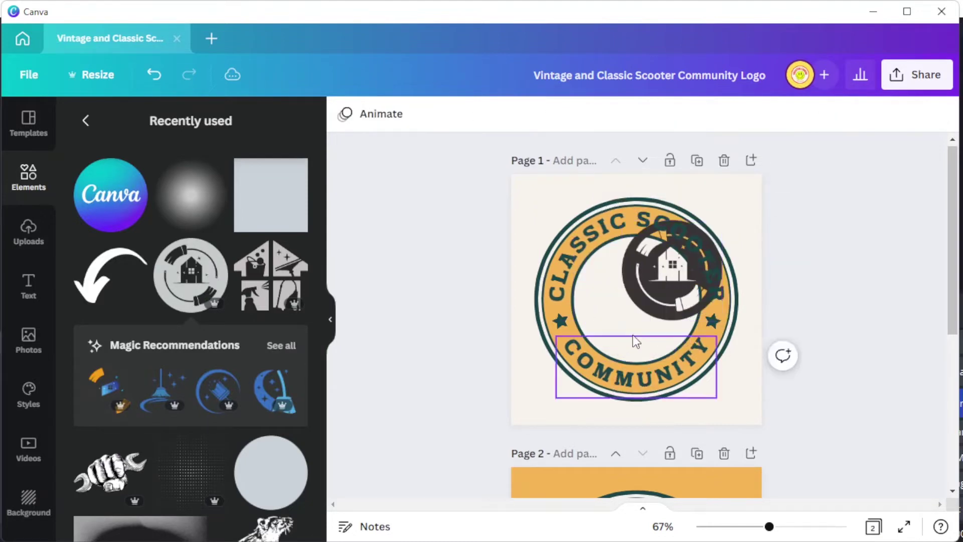
key("ctrl+z")
left_click_drag(624, 238, 588, 267)
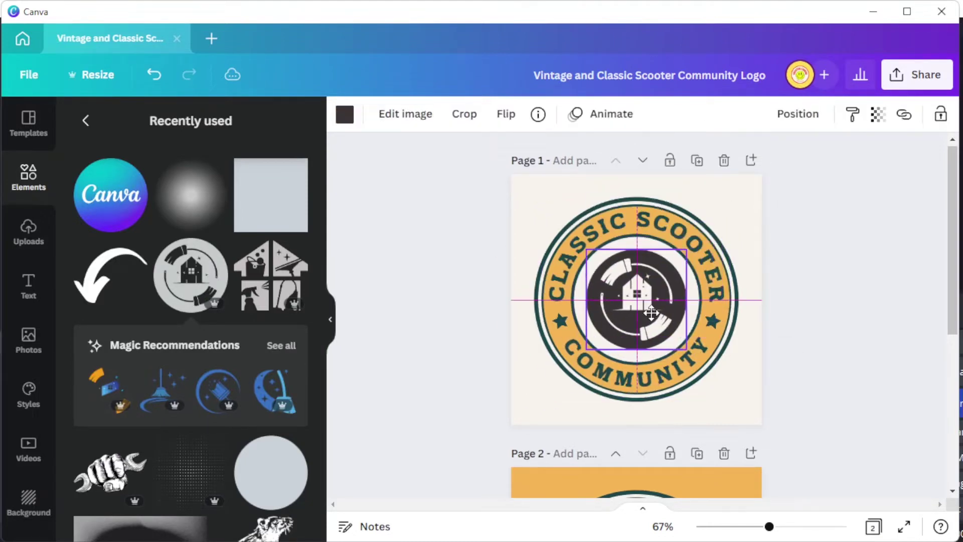
left_click(580, 257)
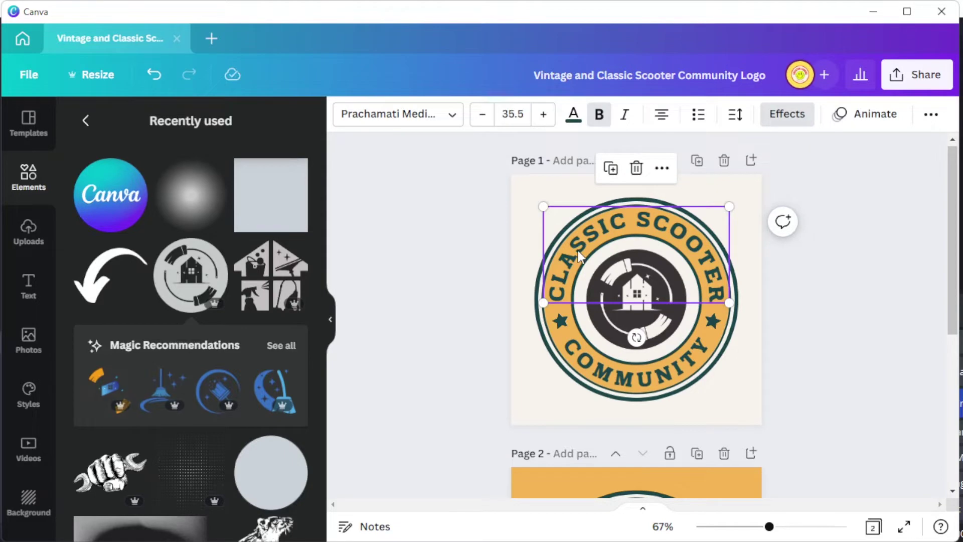
left_click(443, 118)
- Browse the Text panel's styles for the CLASSIC SCOOTER arc text
scroll(176, 312, "down", 3)
left_click(28, 300)
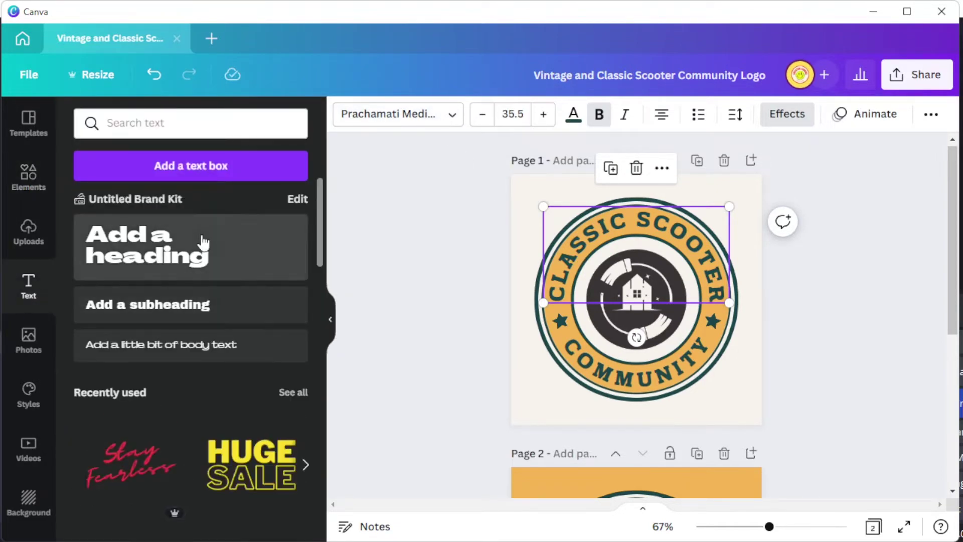
scroll(206, 360, "down", 5)
scroll(205, 360, "down", 3)
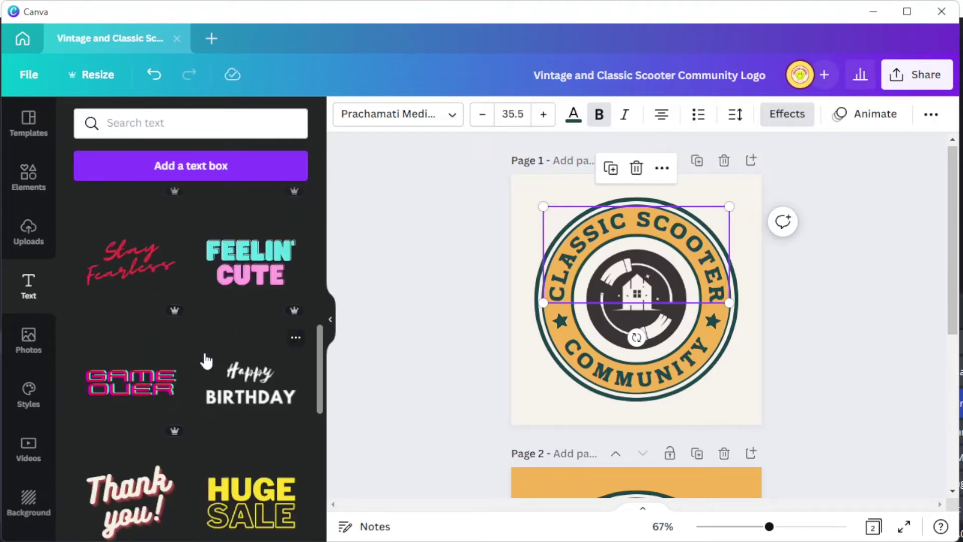
scroll(206, 360, "down", 4)
scroll(205, 360, "down", 2)
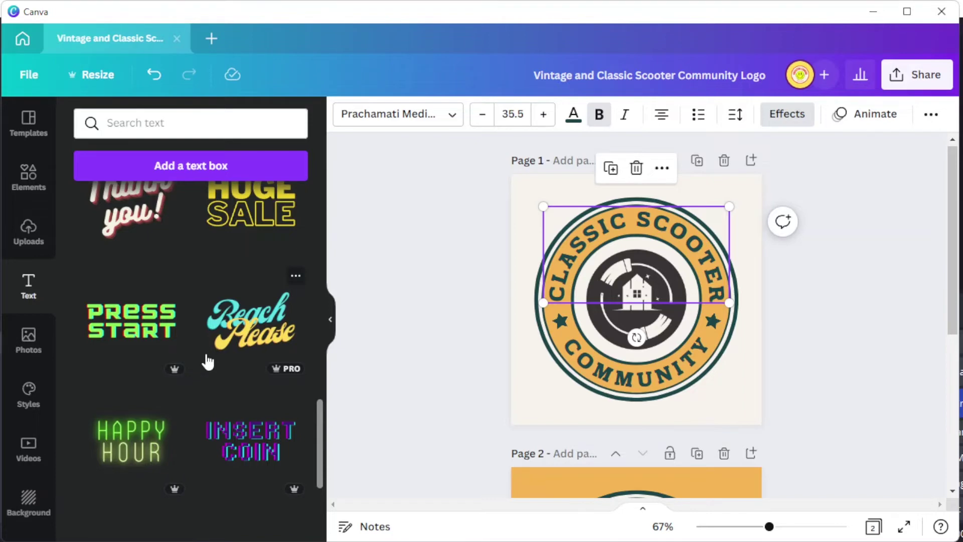
- Compare alternative fonts and text colours for the arc text, keeping the originals
left_click(413, 122)
scroll(155, 241, "down", 4)
scroll(156, 243, "down", 6)
scroll(155, 242, "up", 6)
scroll(163, 247, "up", 2)
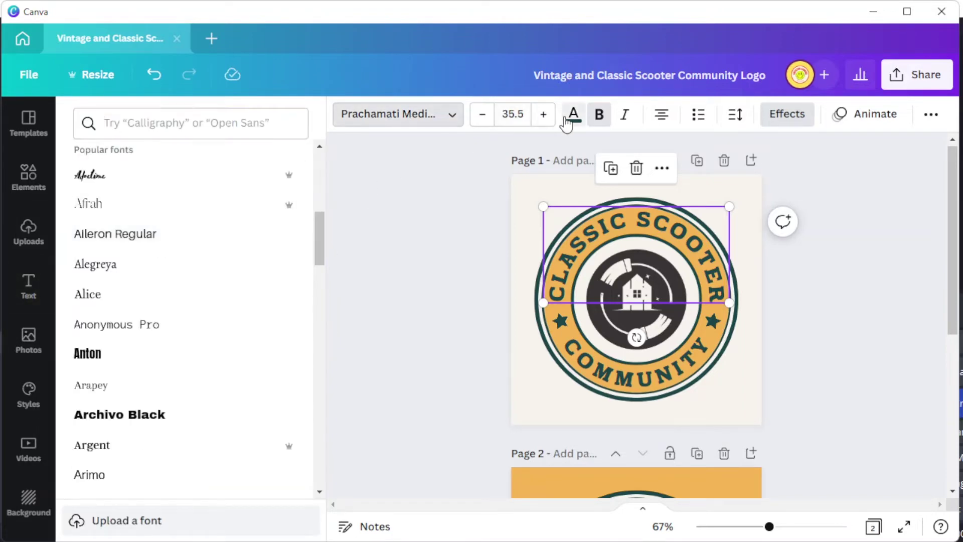
left_click(572, 115)
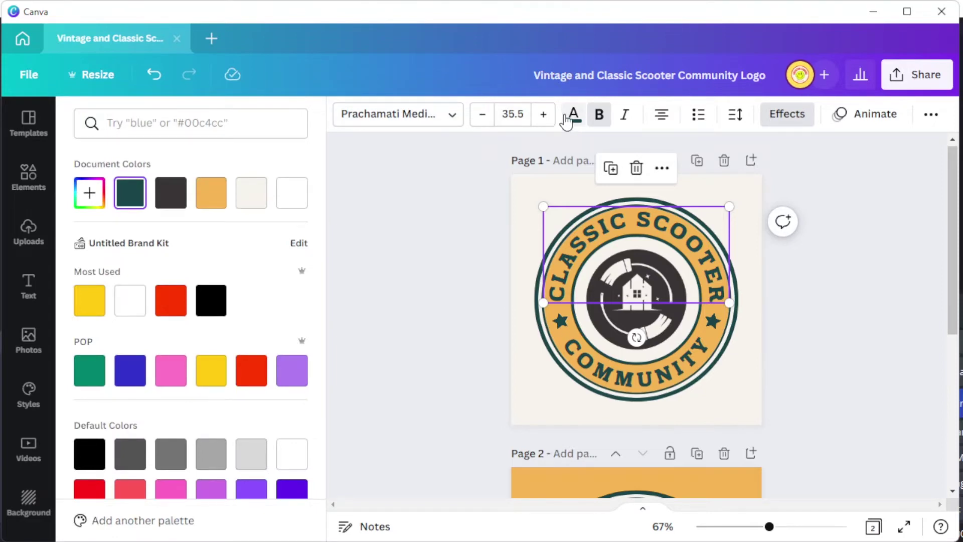
scroll(28, 441, "down", 3)
left_click(28, 462)
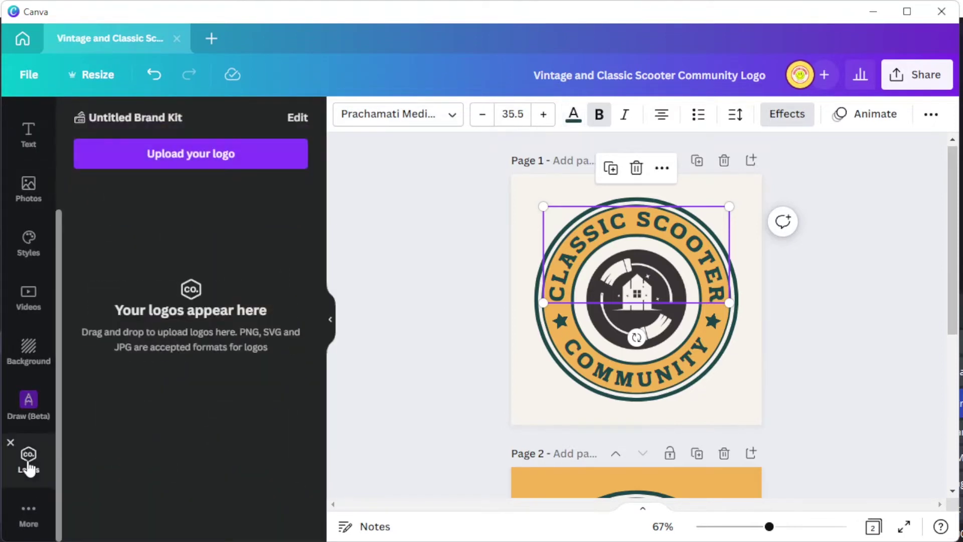
left_click(304, 121)
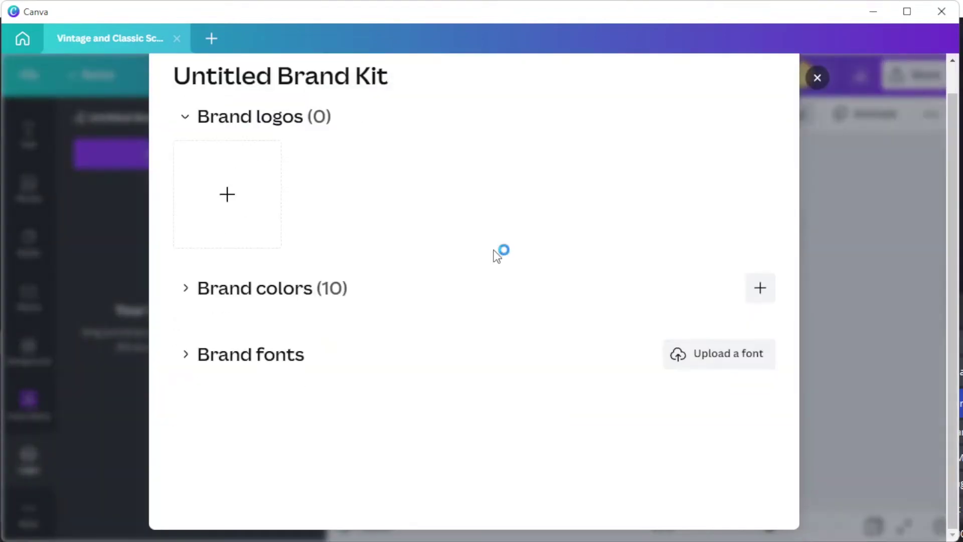
left_click(185, 288)
scroll(189, 296, "down", 3)
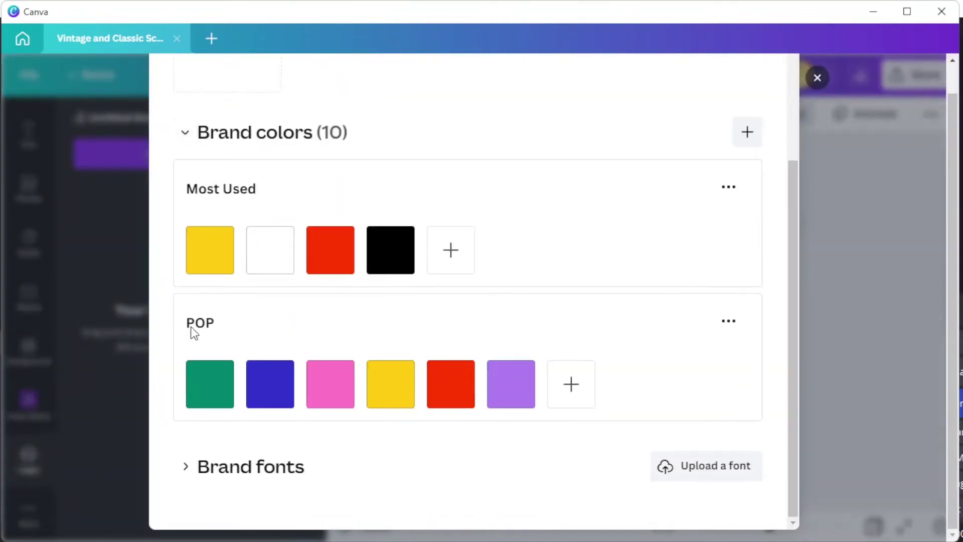
left_click(190, 467)
scroll(272, 375, "down", 4)
scroll(277, 361, "up", 8)
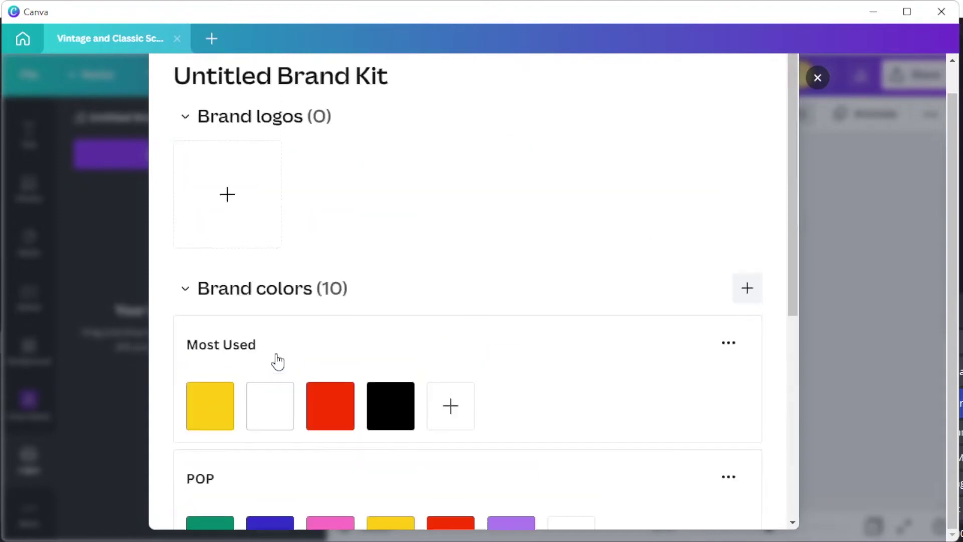
left_click(817, 78)
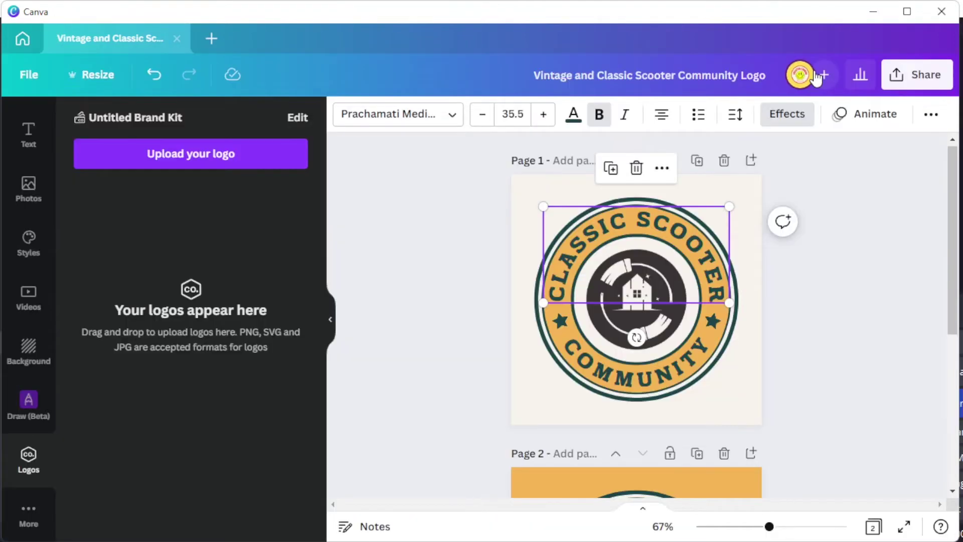
- Change the top arc text to SWEEP CO. in Agrandir Grand Black, curved over the badge
double_click(665, 235)
type("SWEEP CO.")
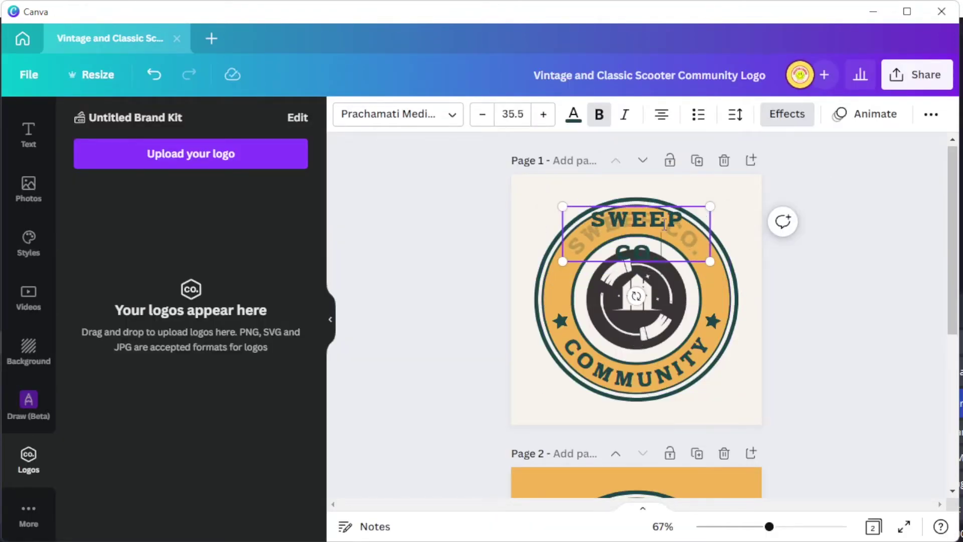
left_click(396, 114)
left_click(171, 294)
left_click(787, 113)
left_click(187, 421)
left_click_drag(245, 511, 269, 511)
- Rewrite the bottom text as HOUSE CLEANING in Agrandir Medium, curved to -56
left_click(29, 459)
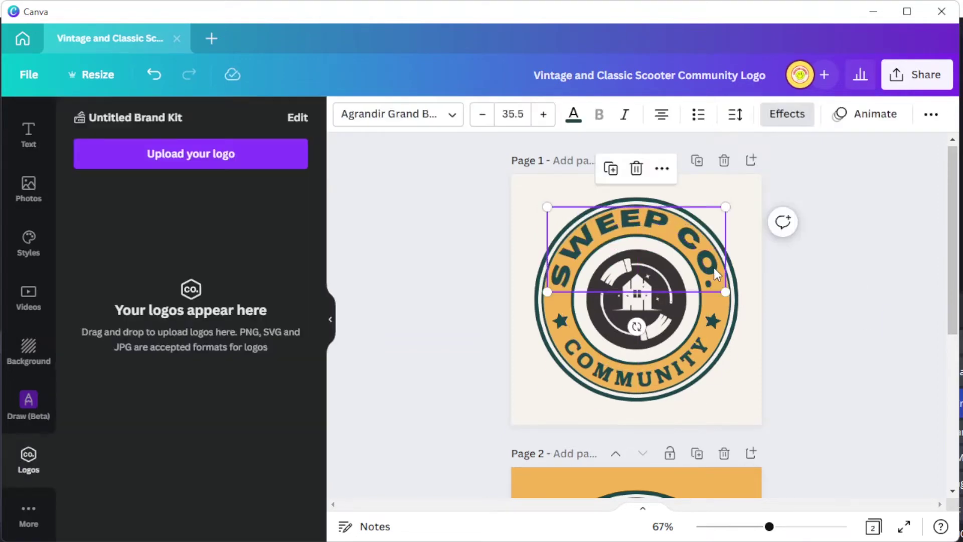
left_click(637, 301)
double_click(617, 374)
type("HOUSE CLEA")
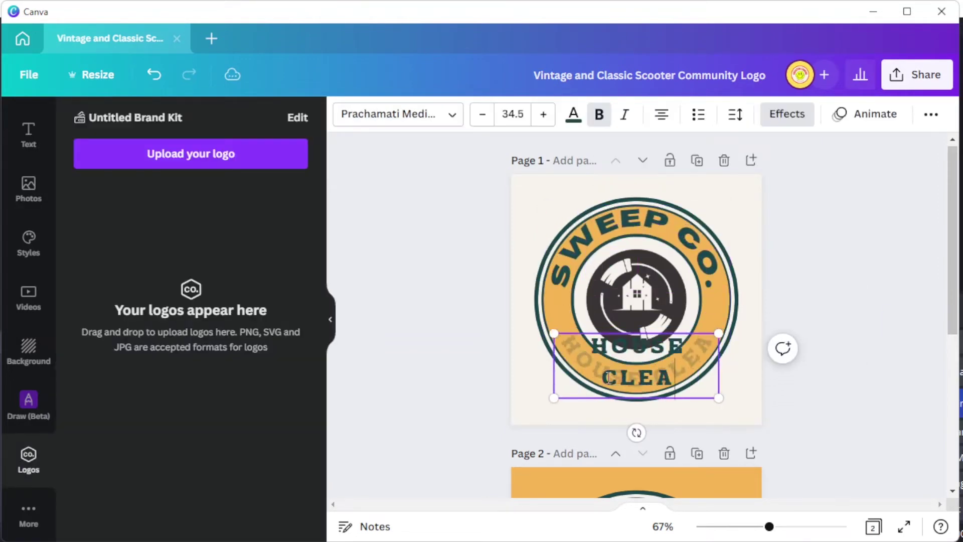
type("NING")
left_click(482, 114)
left_click(787, 114)
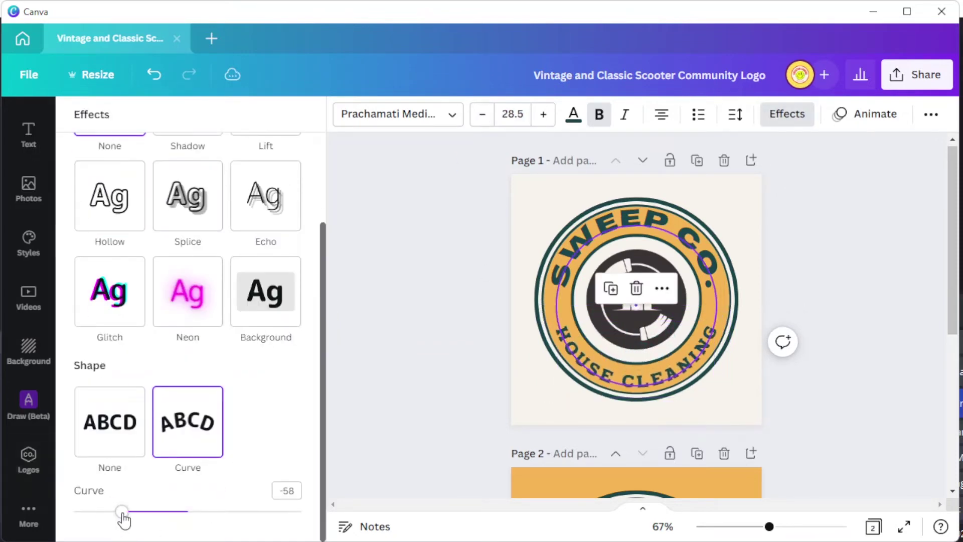
left_click(396, 114)
left_click(208, 260)
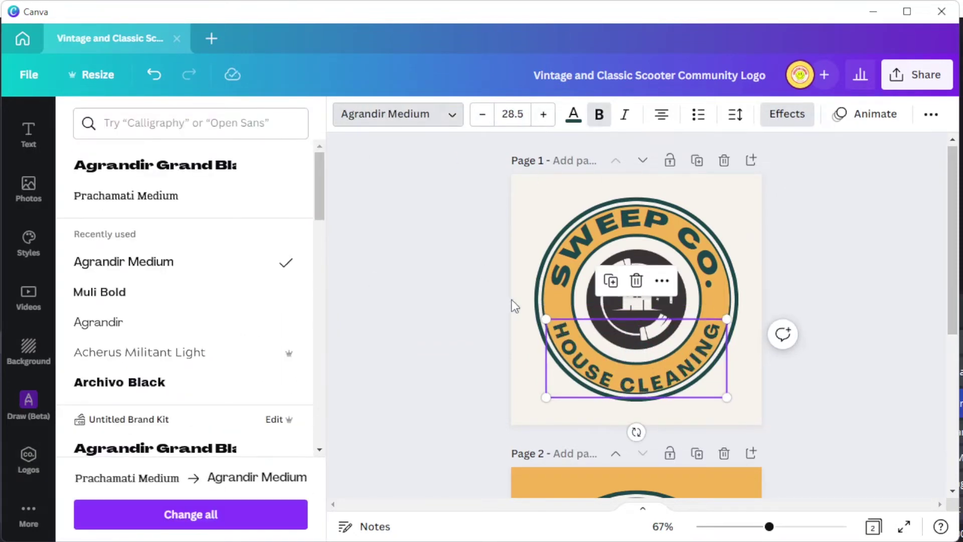
left_click_drag(125, 511, 124, 511)
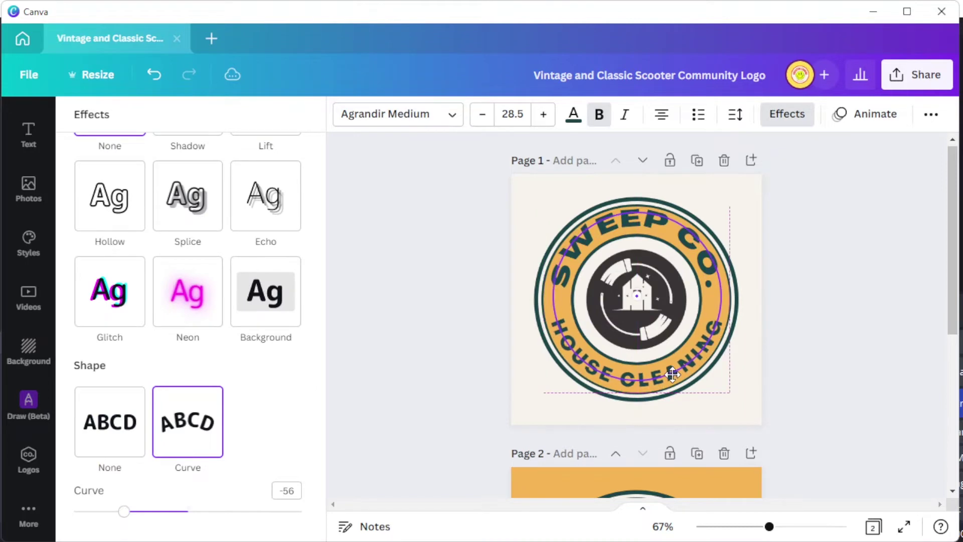
- Turn the orange ring red
left_click(722, 281)
left_click(424, 113)
left_click(171, 347)
- Make the ring yellow and enlarge the centre emblem
left_click(89, 341)
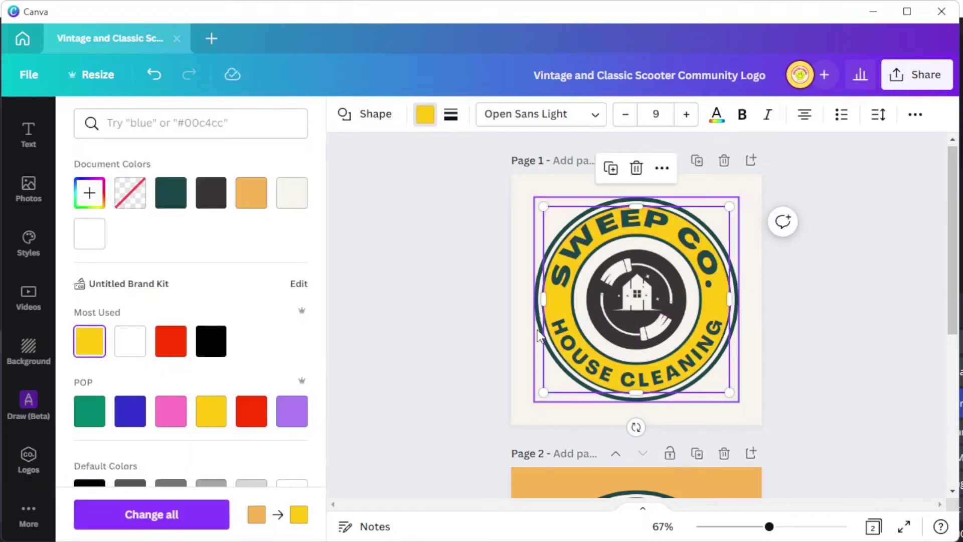
left_click(637, 301)
left_click_drag(687, 351, 704, 364)
- Try red, blue and green on the outer ring across all pages
left_click(544, 281)
left_click(425, 113)
scroll(190, 301, "down", 2)
left_click(170, 240)
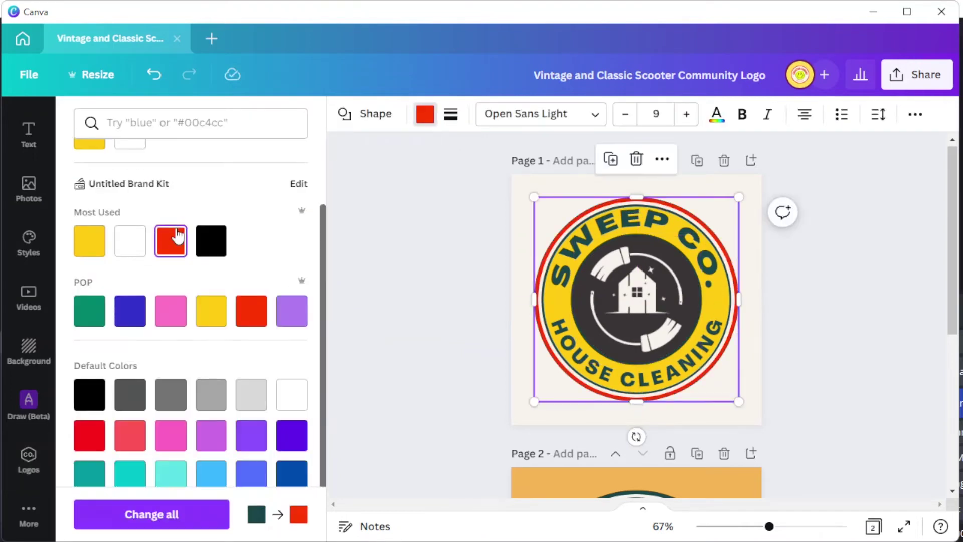
left_click(151, 512)
left_click(130, 311)
left_click(190, 520)
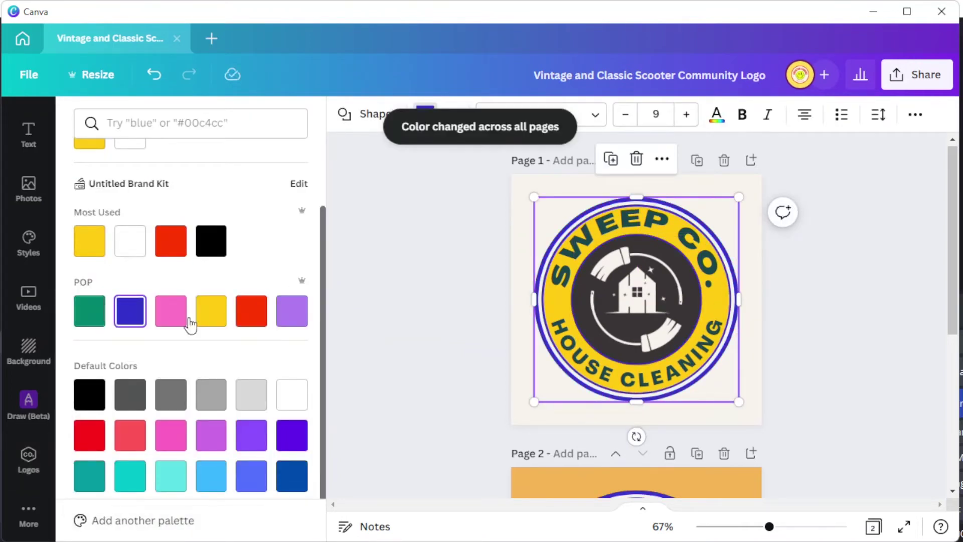
left_click(90, 311)
left_click(149, 522)
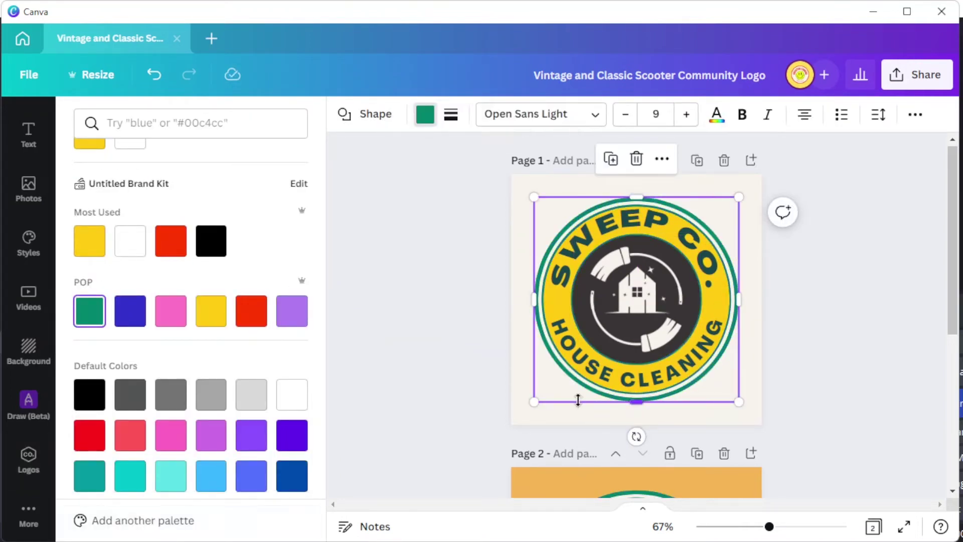
- Resize the outer ring, then undo and redo that change
left_click_drag(534, 401, 546, 389)
key("ctrl+z")
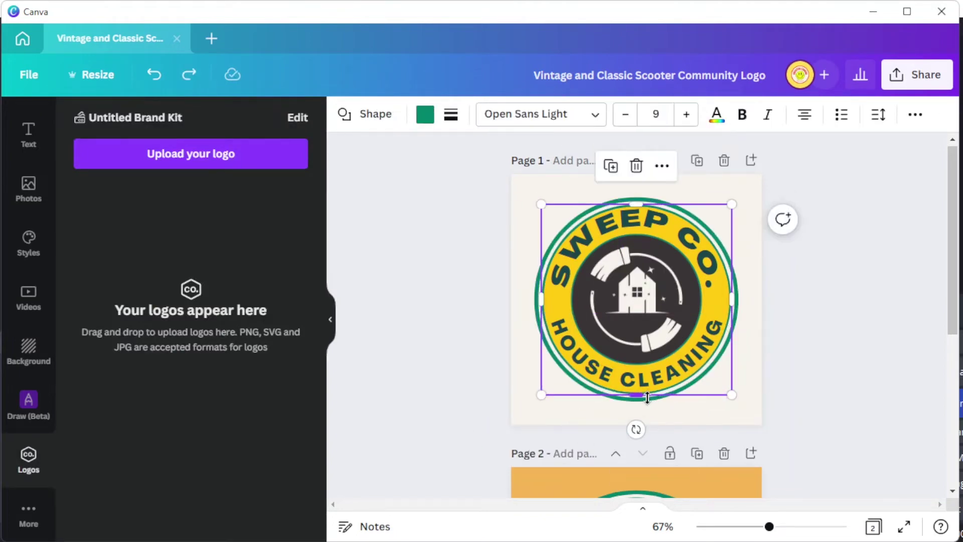
scroll(635, 423, "up", 5, "ctrl")
key("ctrl+y")
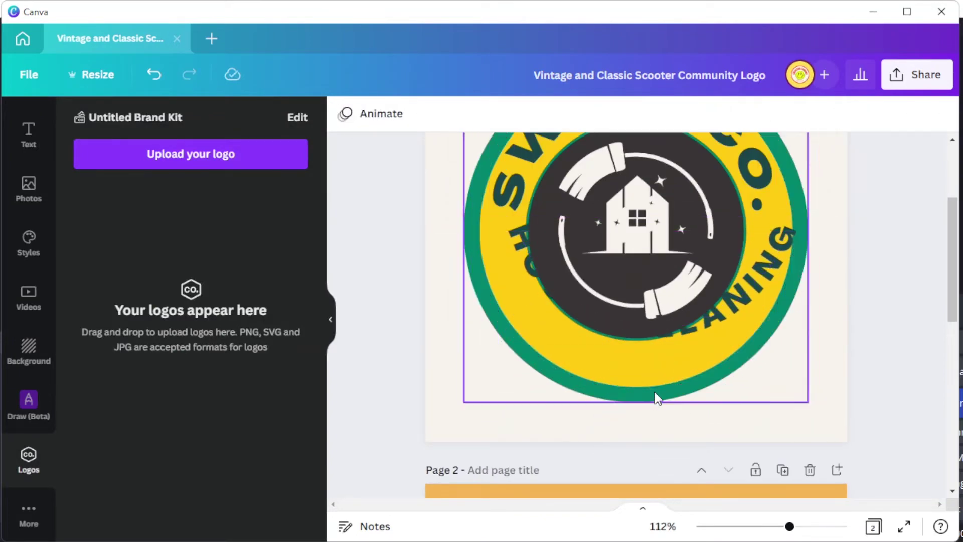
scroll(652, 398, "down", 3, "ctrl")
left_click(878, 379)
scroll(879, 379, "up", 1, "ctrl")
- Turn the emblem's inner circle and the outer ring red on all pages
left_click(636, 235)
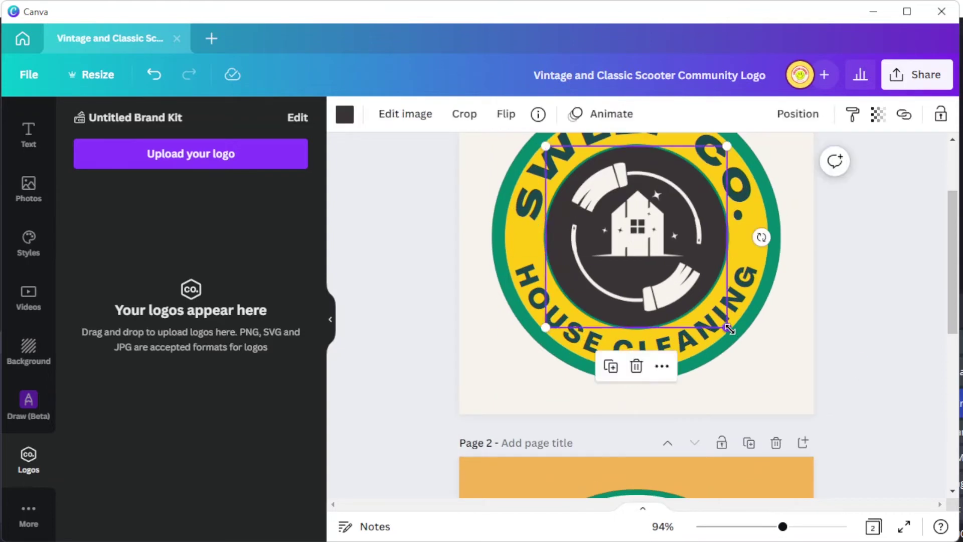
left_click(345, 114)
left_click(171, 341)
left_click(496, 258)
left_click(129, 412)
left_click(170, 341)
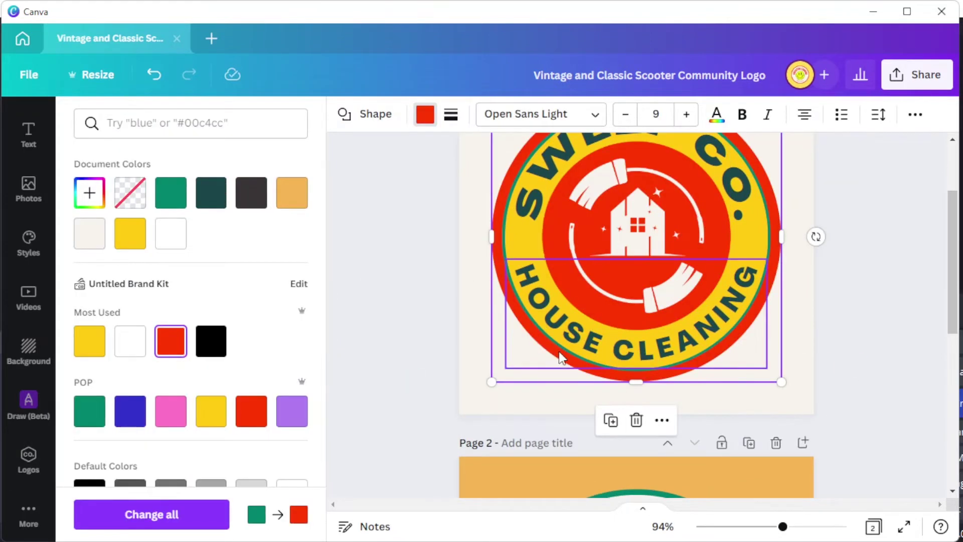
left_click(150, 514)
- Make SWEEP CO. and HOUSE CLEANING black and fine-tune the SWEEP CO. curve
scroll(887, 398, "down", 2, "ctrl")
left_click(627, 206)
left_click(398, 114)
left_click(573, 114)
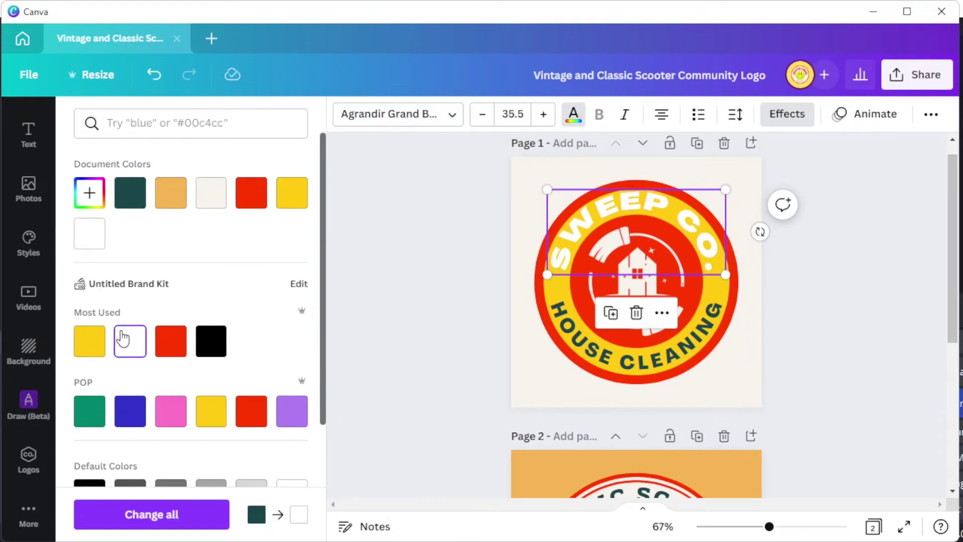
left_click(129, 411)
left_click(209, 342)
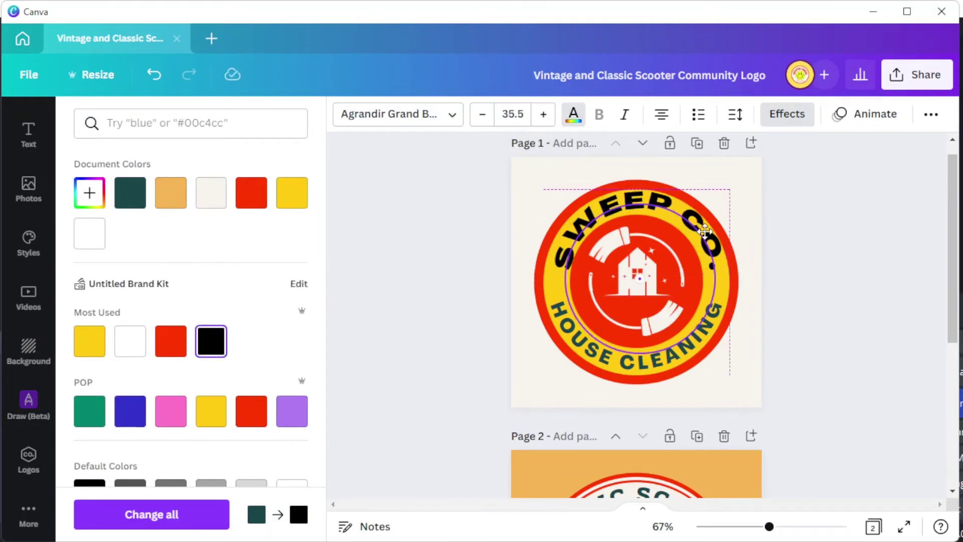
left_click(787, 114)
left_click_drag(264, 517, 268, 511)
left_click(637, 358)
left_click(574, 114)
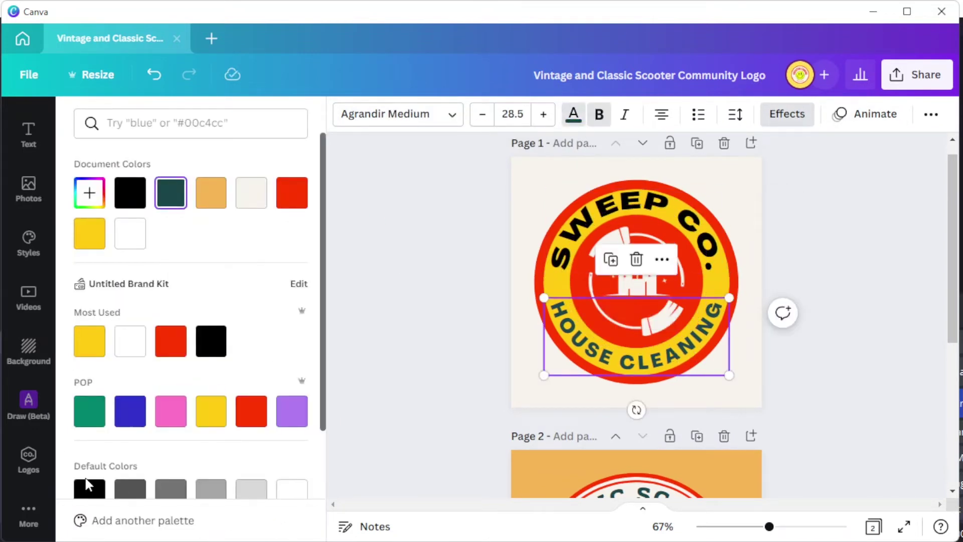
left_click(130, 193)
- Add a small black circle dot beside the text and duplicate it
left_click(22, 200)
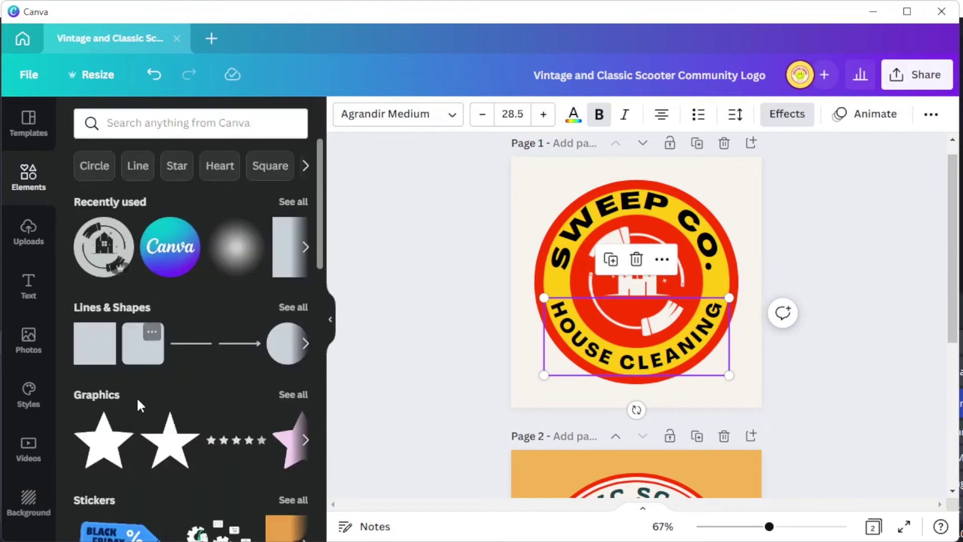
key("c")
left_click(425, 115)
left_click(171, 192)
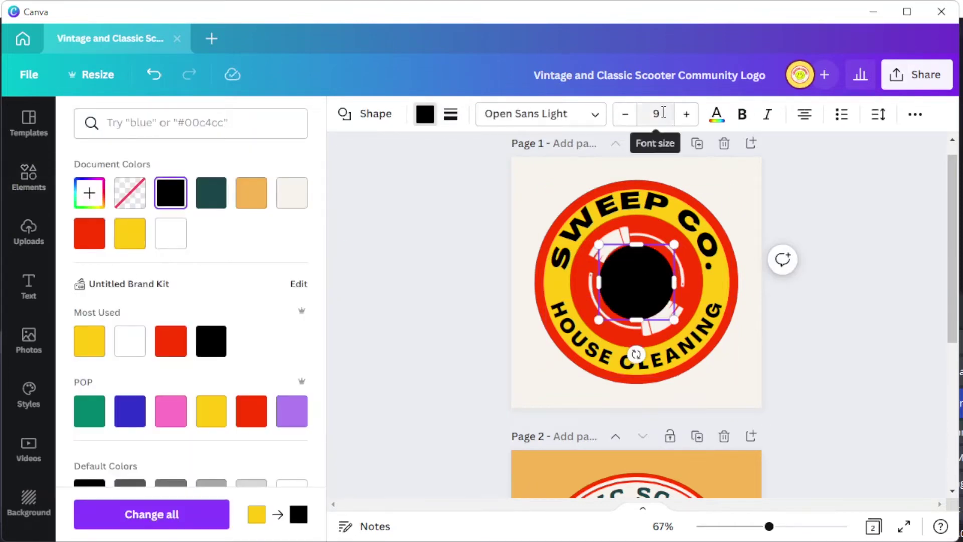
left_click(642, 114)
mouse_move(707, 352)
left_mouse_down()
mouse_move(622, 275)
mouse_move(556, 303)
mouse_move(718, 303)
left_mouse_up()
left_click(558, 305)
key("ctrl+d")
left_click(774, 355)
double_click(682, 260)
- Give the badge's outer circle a white border, after trying yellow and black
left_click(798, 296)
left_click(730, 288)
left_click(476, 114)
left_click_drag(453, 213, 469, 214)
left_click(451, 114)
left_click(89, 341)
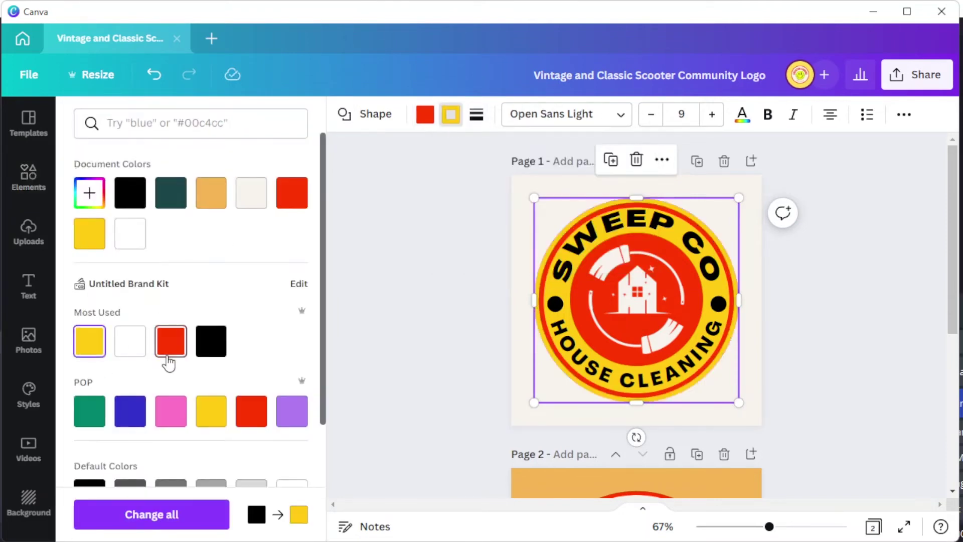
left_click(211, 341)
left_click(123, 346)
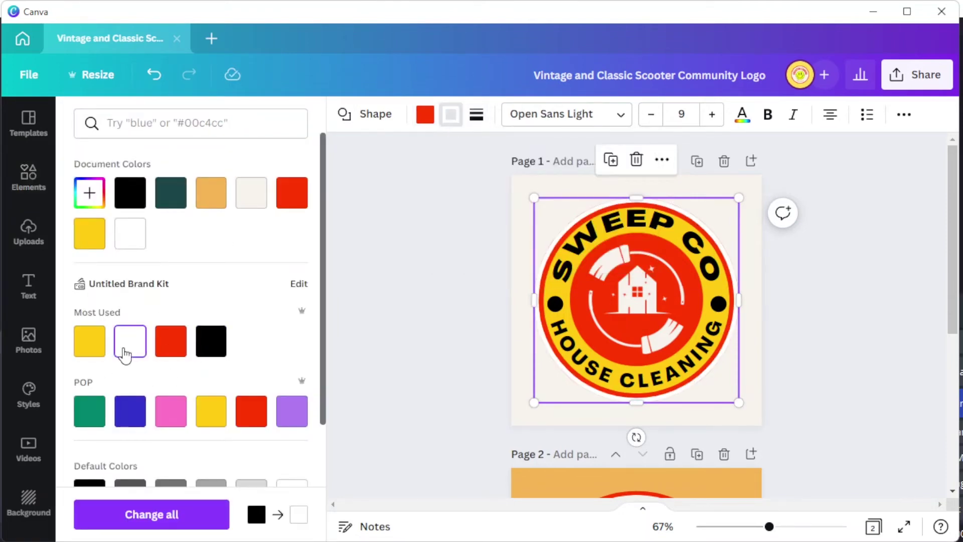
left_click(451, 116)
- Set the page background to white
left_click(800, 373)
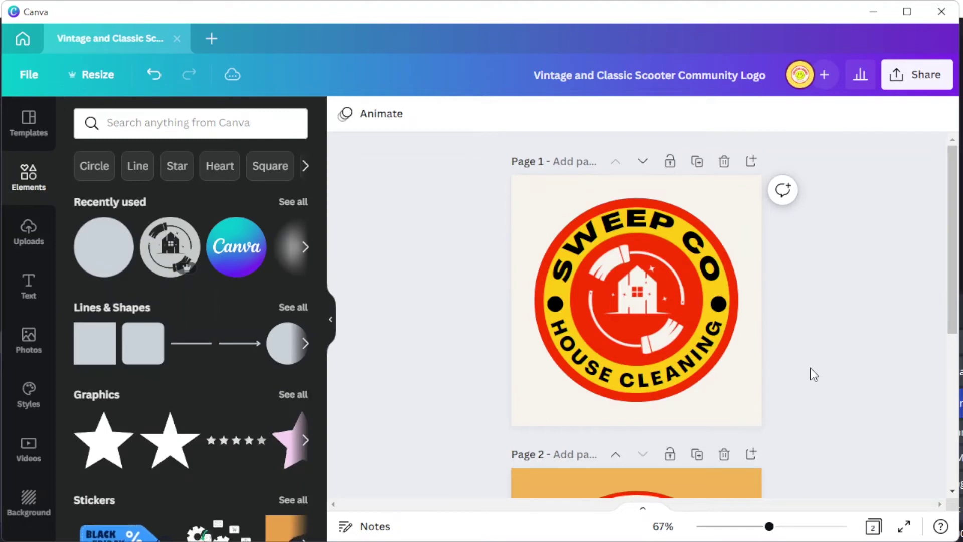
left_click(807, 368)
left_click(345, 114)
left_click(130, 233)
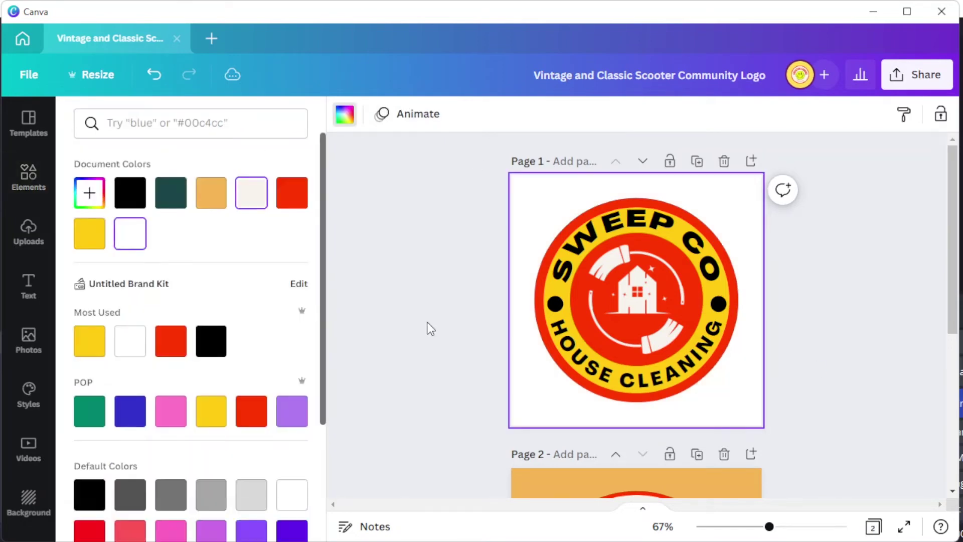
left_click(835, 416)
scroll(826, 405, "up", 2)
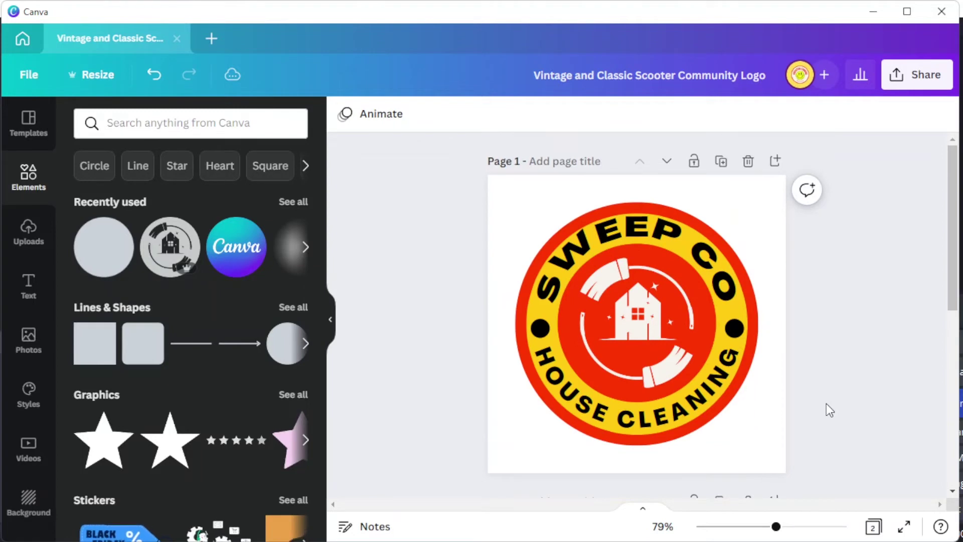
- Export only page 1 of the badge as a PNG, leaving out page 2
left_click(903, 90)
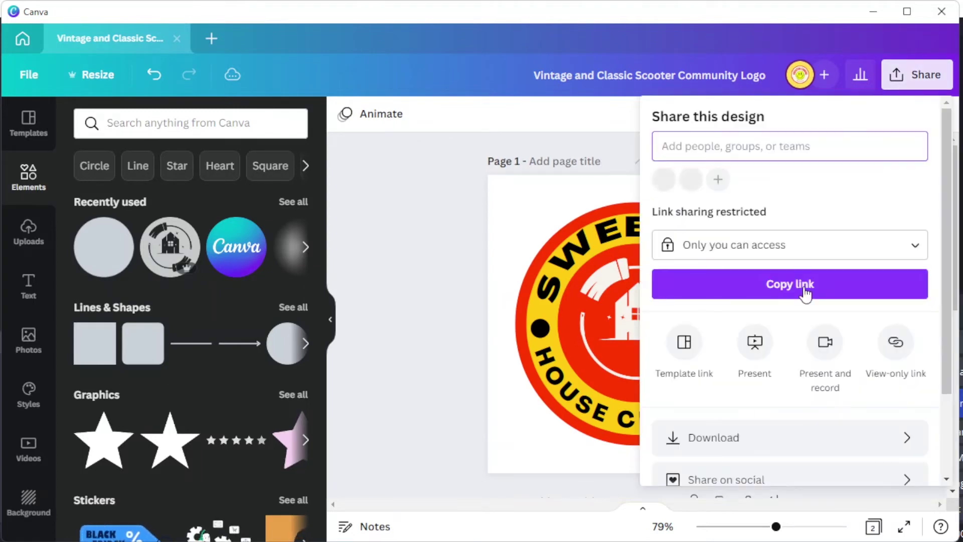
scroll(795, 370, "down", 3)
left_click(803, 332)
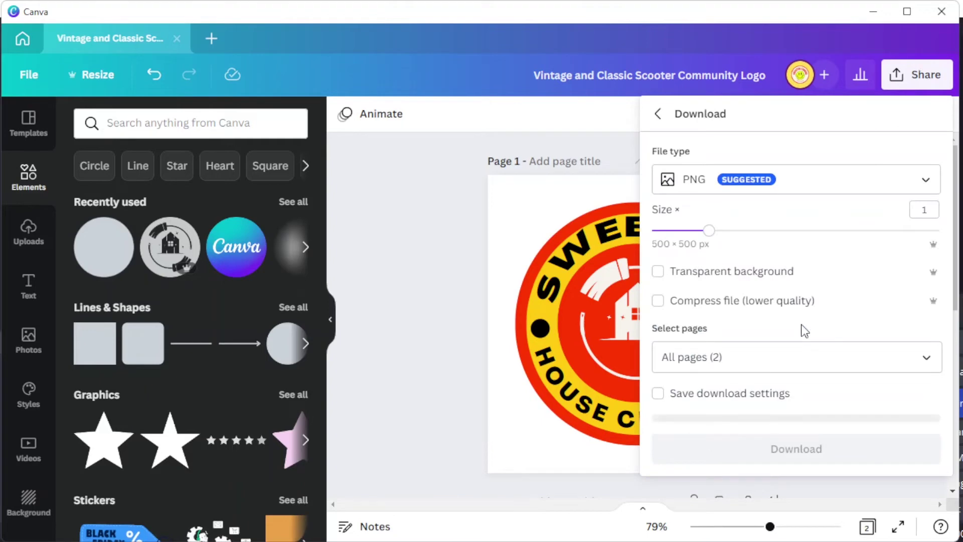
left_click(792, 193)
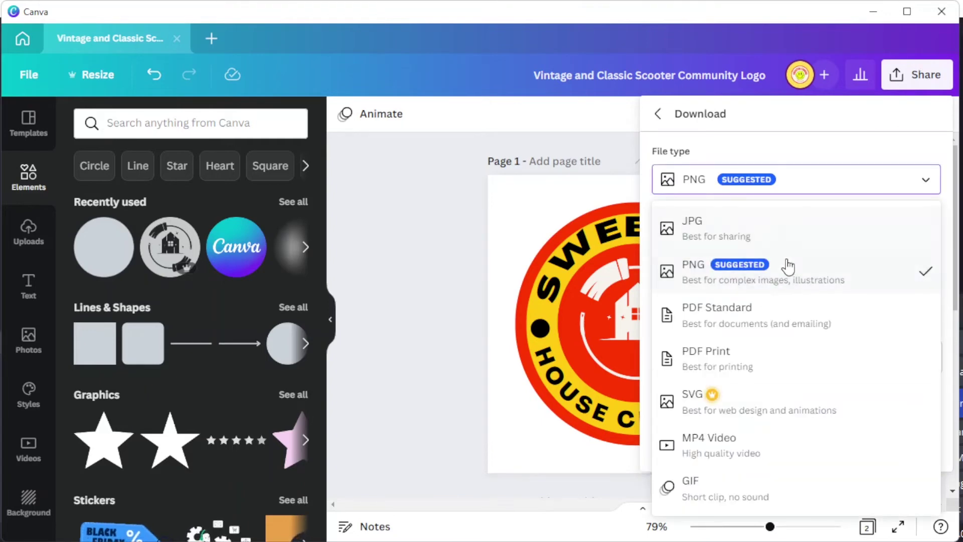
left_click(781, 291)
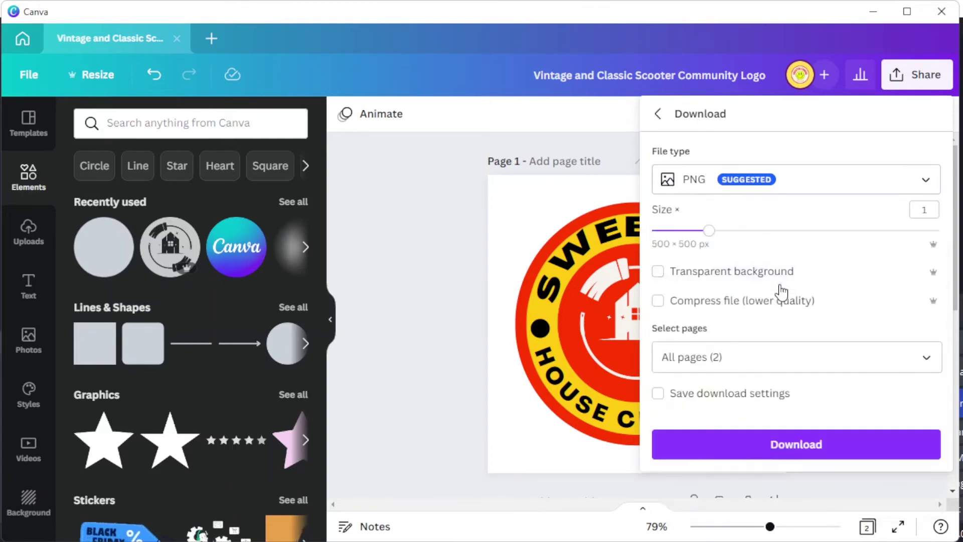
left_click(829, 366)
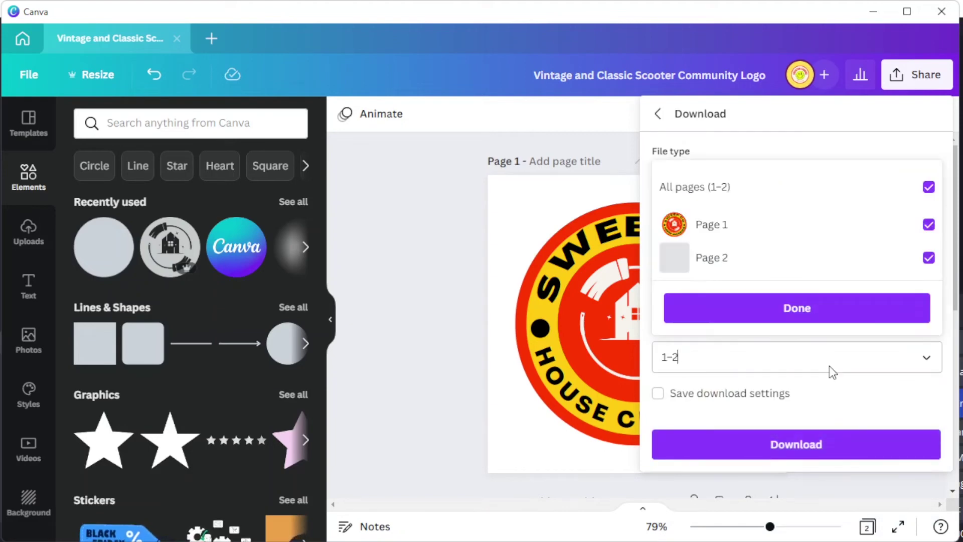
left_click(929, 257)
left_click(820, 453)
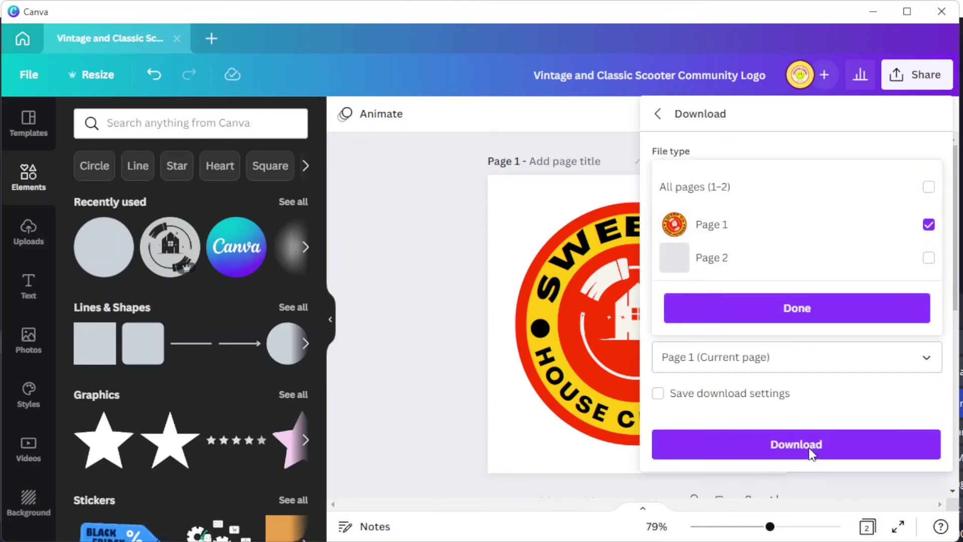
left_click(820, 422)
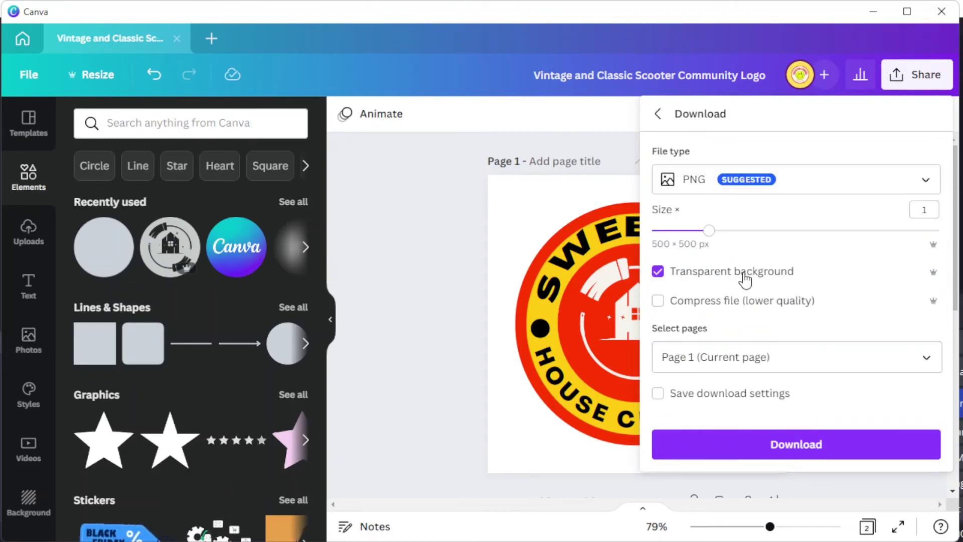
left_click(772, 449)
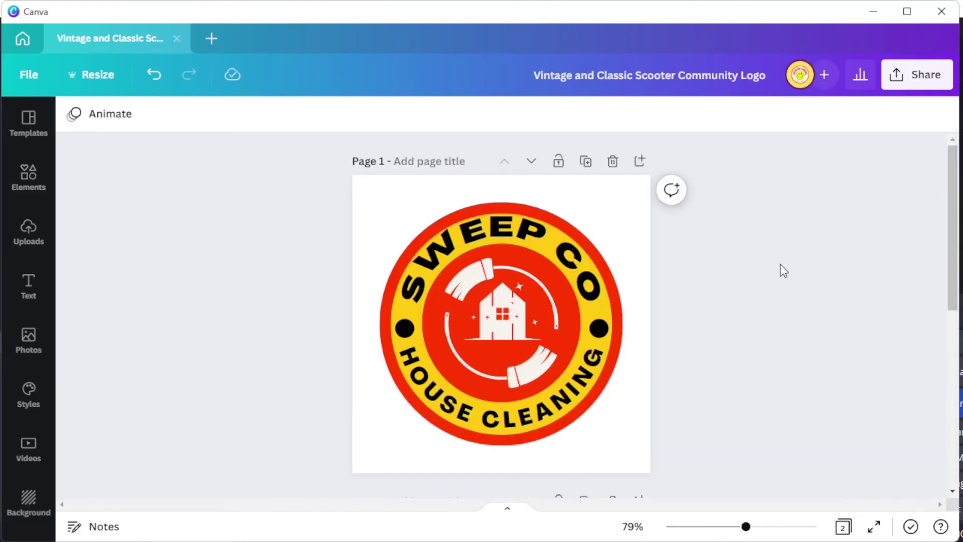
- Change page 2's background from orange to white
scroll(781, 266, "down", 5)
left_click(633, 323)
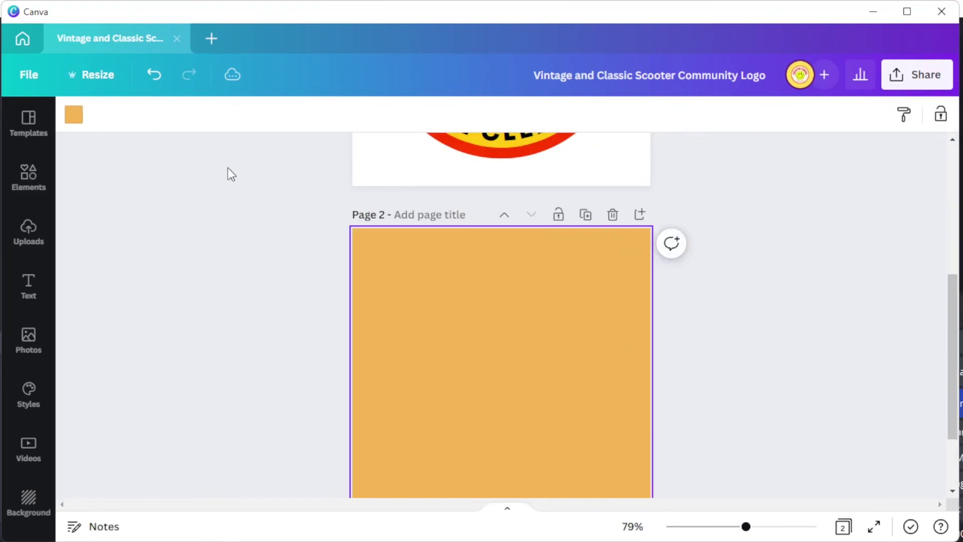
left_click(74, 115)
left_click(86, 232)
- Place the uploaded Sweep Co logo image on page 2
left_click(28, 233)
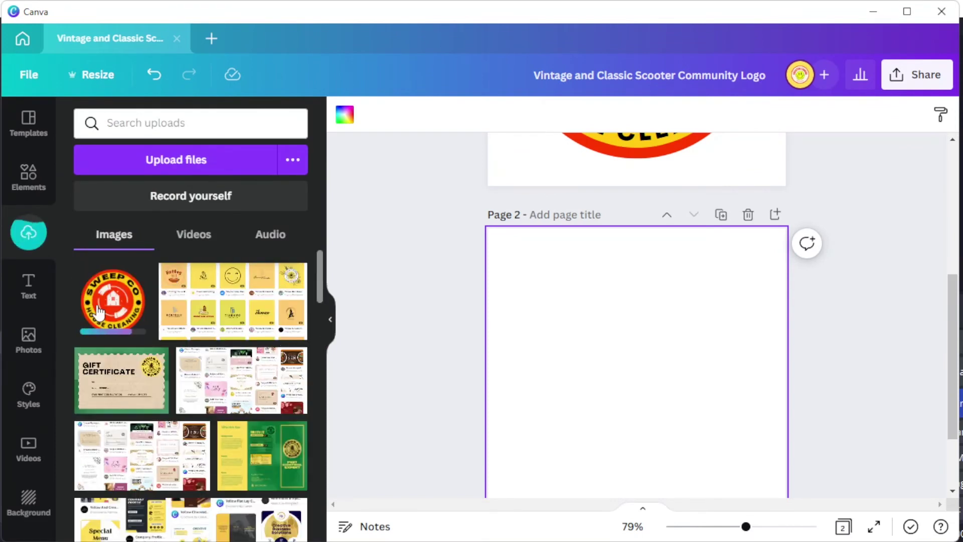
scroll(686, 371, "down", 2)
scroll(686, 371, "up", 2)
scroll(862, 341, "down", 1)
left_click(862, 341)
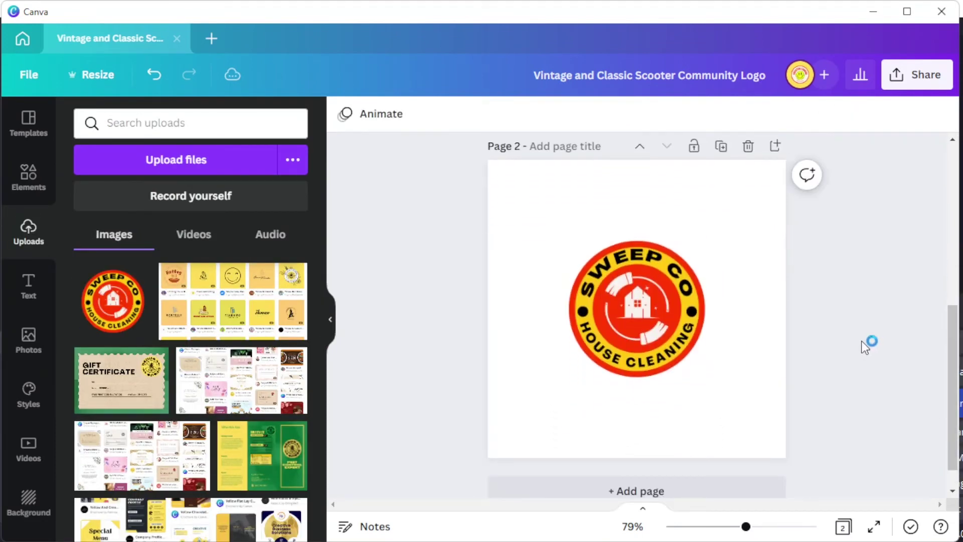
- Open the logo's Edit image options and scroll to Smartmockups
left_click(704, 303)
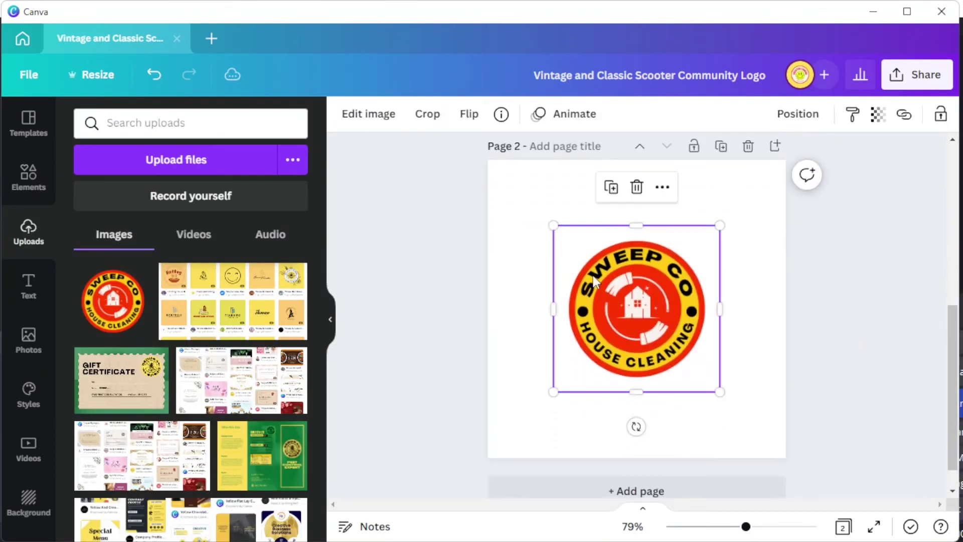
left_click(366, 114)
scroll(221, 239, "down", 2)
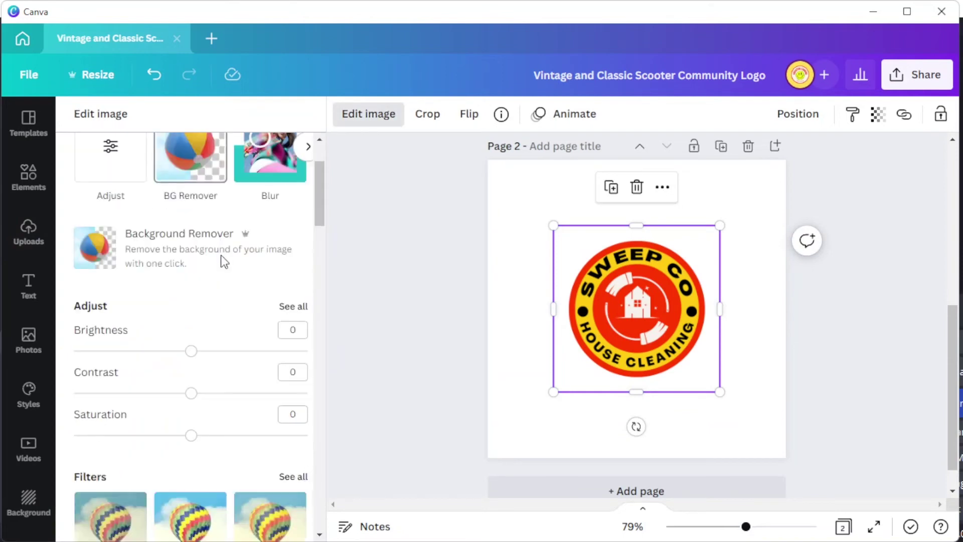
scroll(220, 256, "down", 3)
scroll(215, 272, "down", 3)
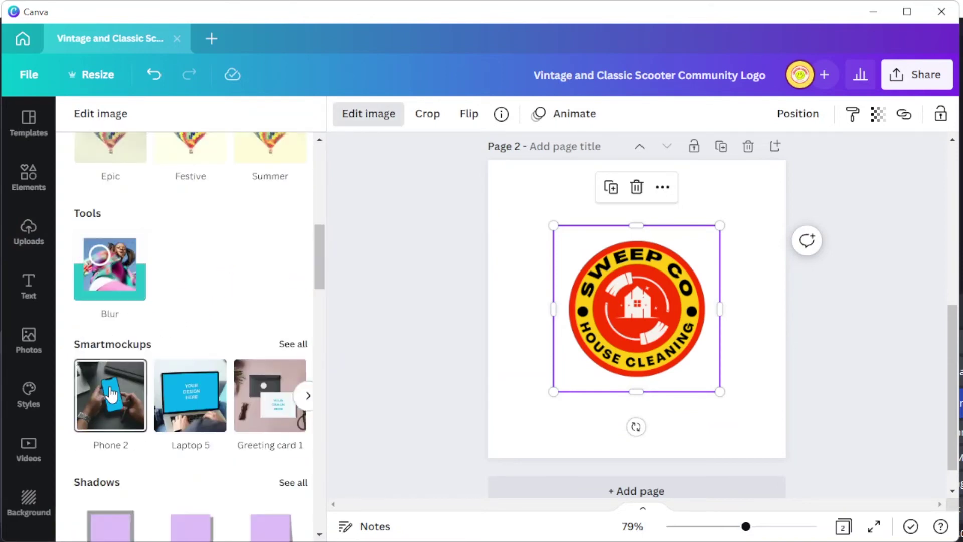
- Browse all Smartmockups and put the logo on T-shirt 13 with a pink backdrop
left_click(306, 344)
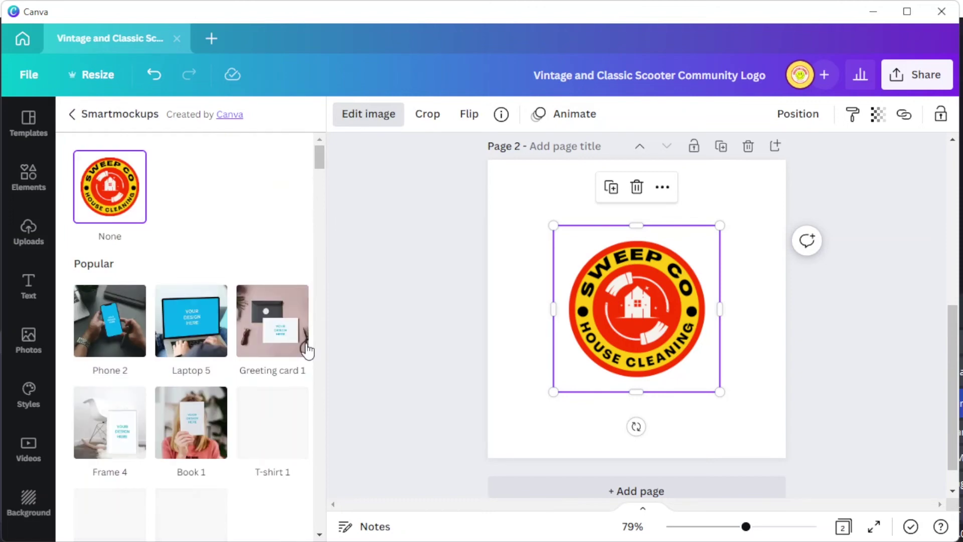
scroll(305, 348, "down", 2)
scroll(213, 337, "down", 2)
scroll(213, 337, "down", 2)
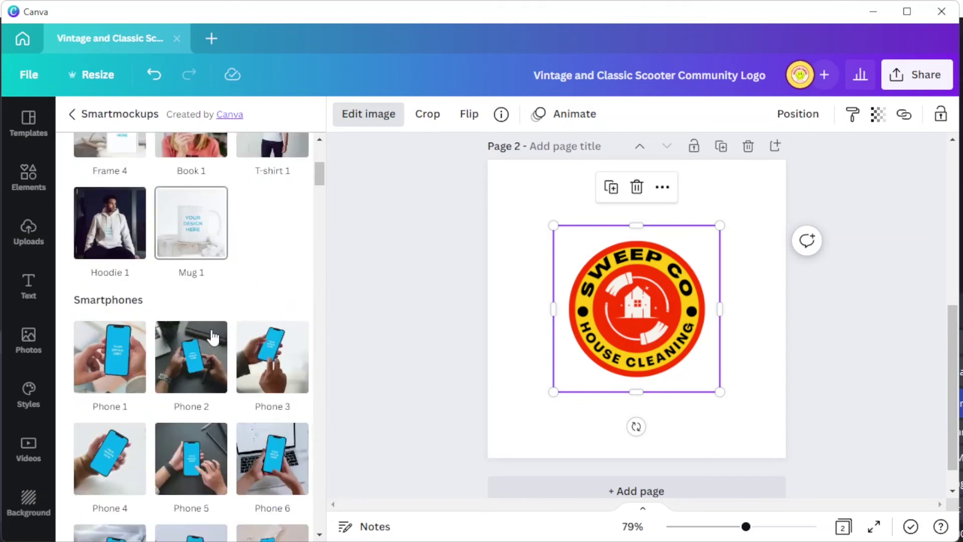
scroll(213, 337, "down", 2)
scroll(214, 336, "down", 4)
scroll(214, 336, "down", 8)
scroll(211, 330, "down", 5)
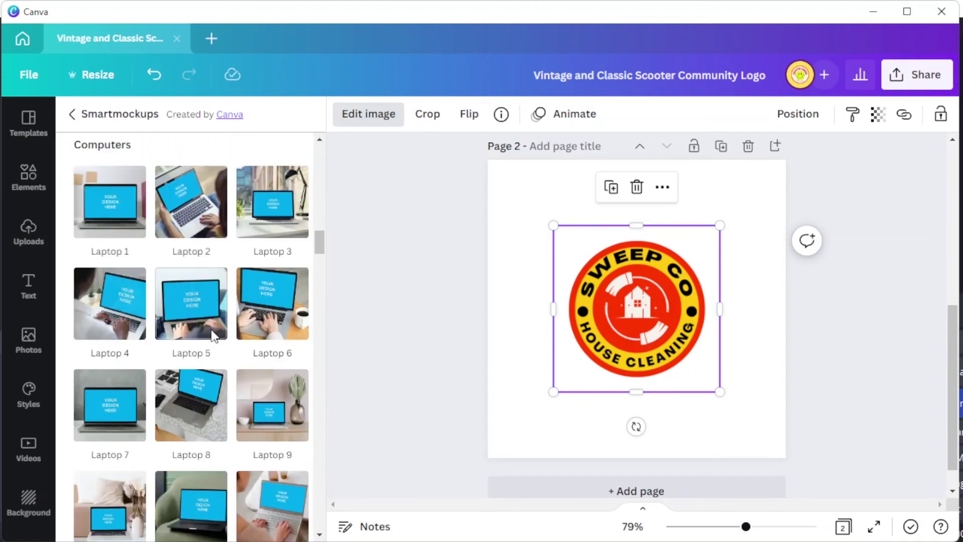
scroll(213, 333, "down", 3)
scroll(213, 335, "down", 3)
scroll(215, 336, "down", 3)
scroll(214, 334, "down", 4)
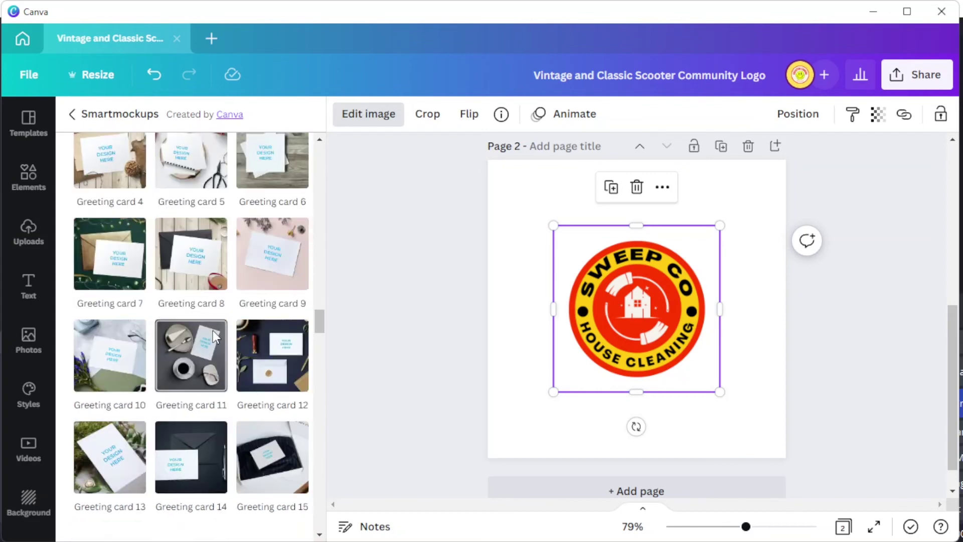
scroll(213, 332, "down", 5)
scroll(213, 333, "down", 5)
scroll(215, 337, "down", 3)
scroll(213, 337, "down", 4)
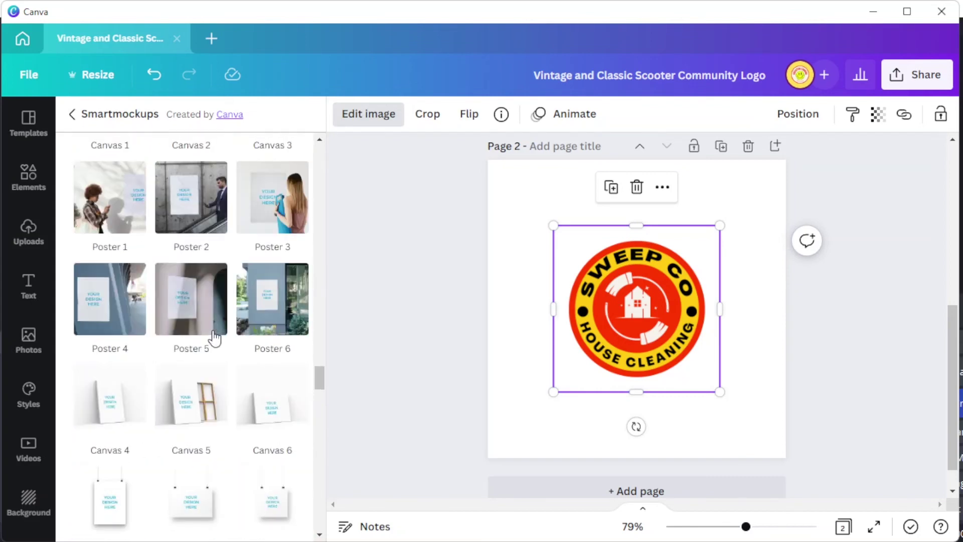
scroll(213, 337, "down", 8)
scroll(216, 337, "down", 4)
scroll(217, 338, "down", 4)
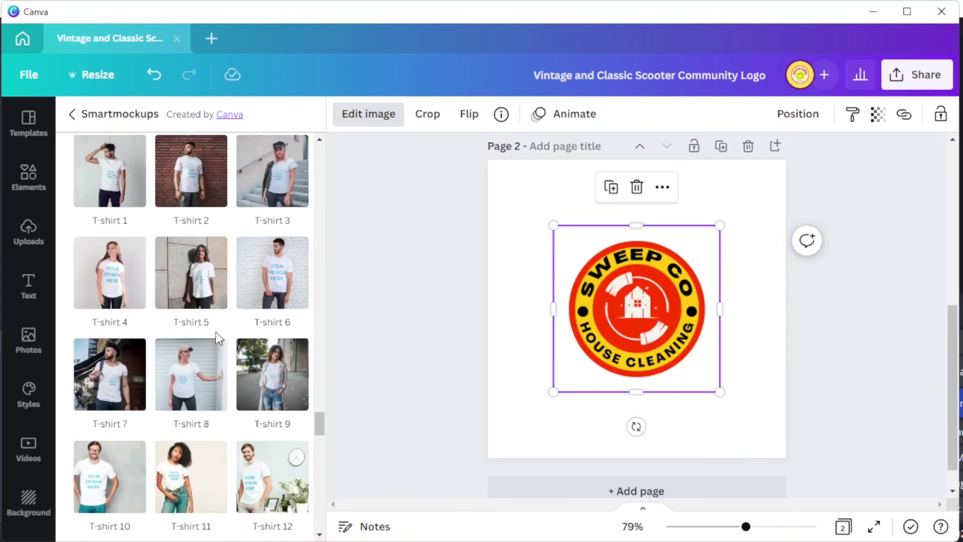
scroll(217, 337, "down", 4)
scroll(217, 337, "down", 2)
scroll(217, 337, "down", 4)
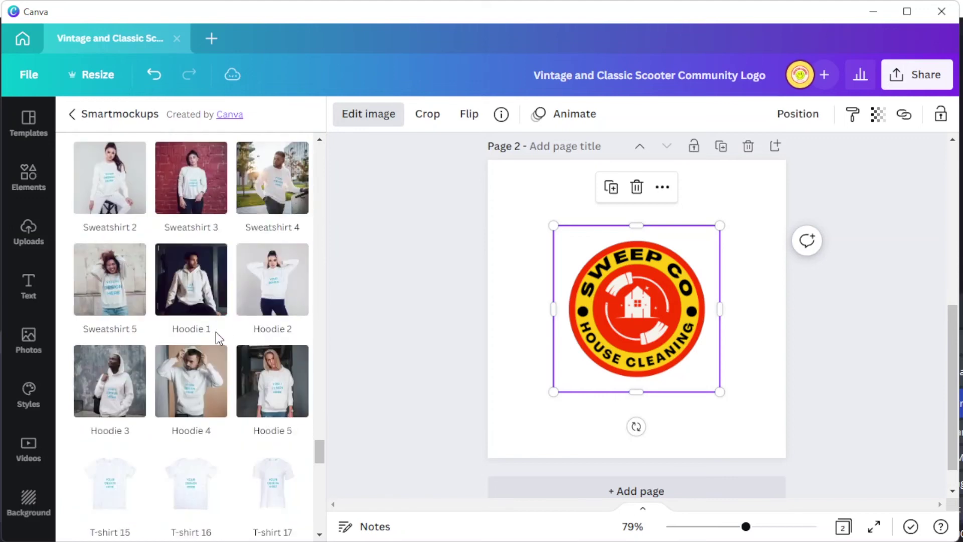
scroll(216, 332, "down", 2)
scroll(216, 332, "up", 6)
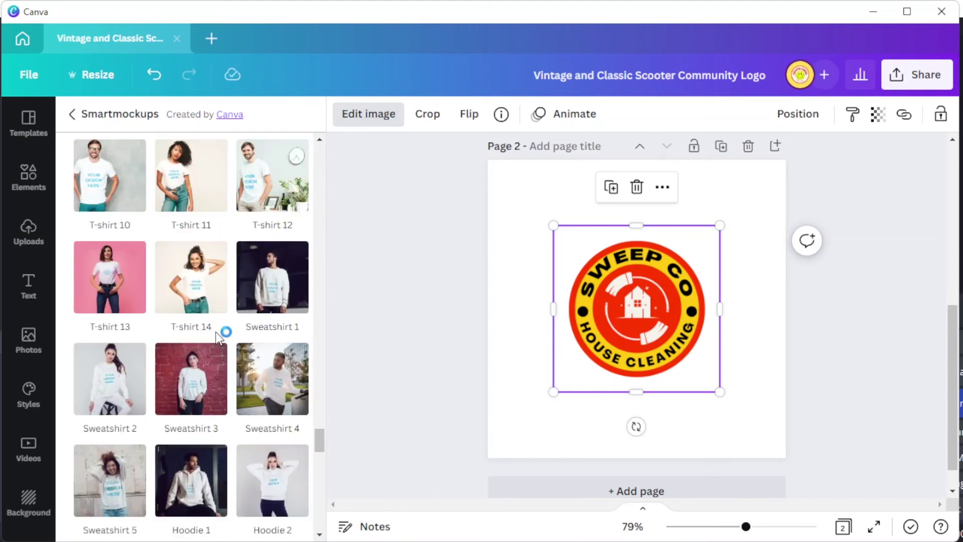
scroll(215, 332, "up", 2)
scroll(216, 332, "up", 4)
scroll(215, 332, "down", 4)
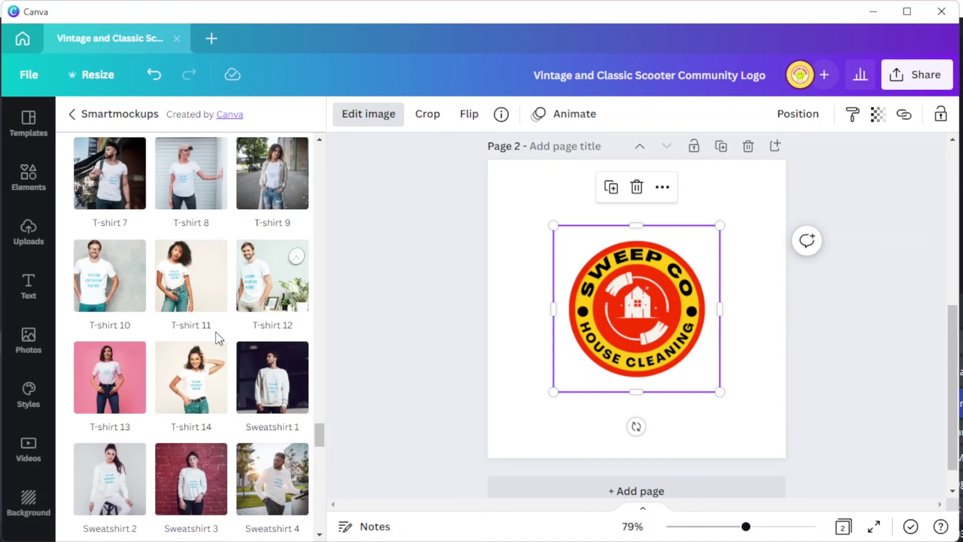
scroll(216, 332, "down", 7)
scroll(216, 332, "up", 5)
left_click(116, 306)
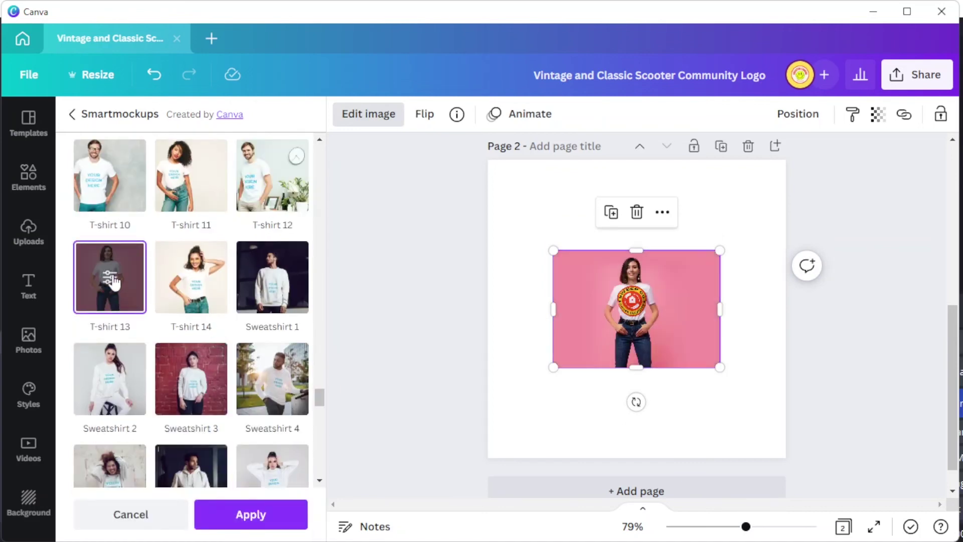
- Stretch the T-shirt mockup to cover all of page 2, keeping a custom crop
left_click(116, 305)
left_click(150, 204)
left_click(103, 294)
mouse_move(553, 367)
left_mouse_down()
mouse_move(470, 440)
mouse_move(422, 459)
left_mouse_up()
left_click_drag(720, 250, 863, 180)
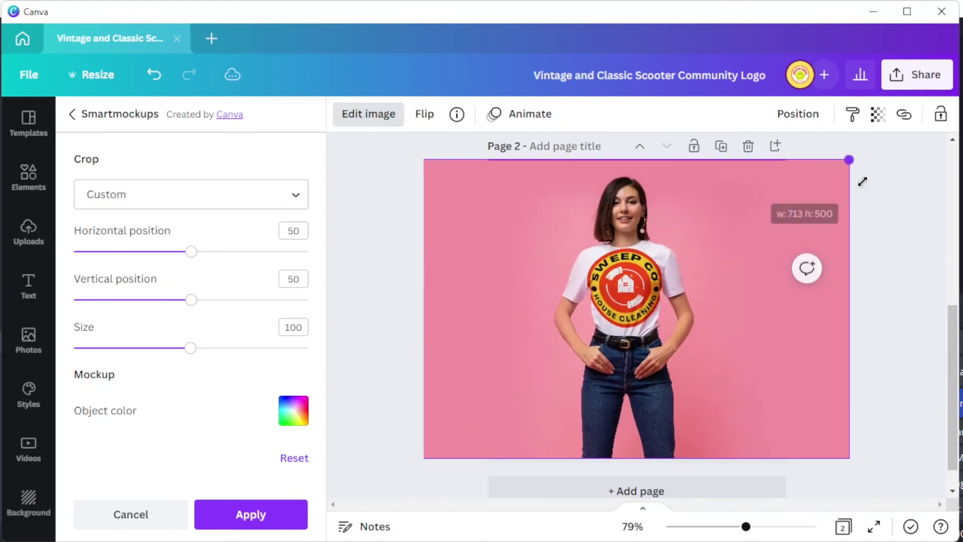
left_click(150, 195)
left_click(152, 305)
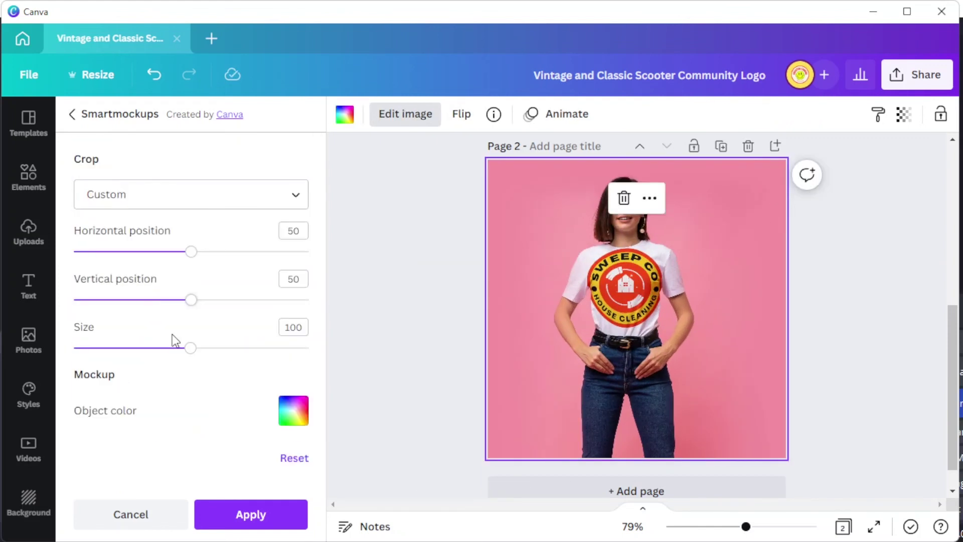
- Set the logo size to 71 and the shirt colour to yellow, and apply
left_click_drag(189, 348, 156, 347)
left_click(293, 410)
left_click(303, 263)
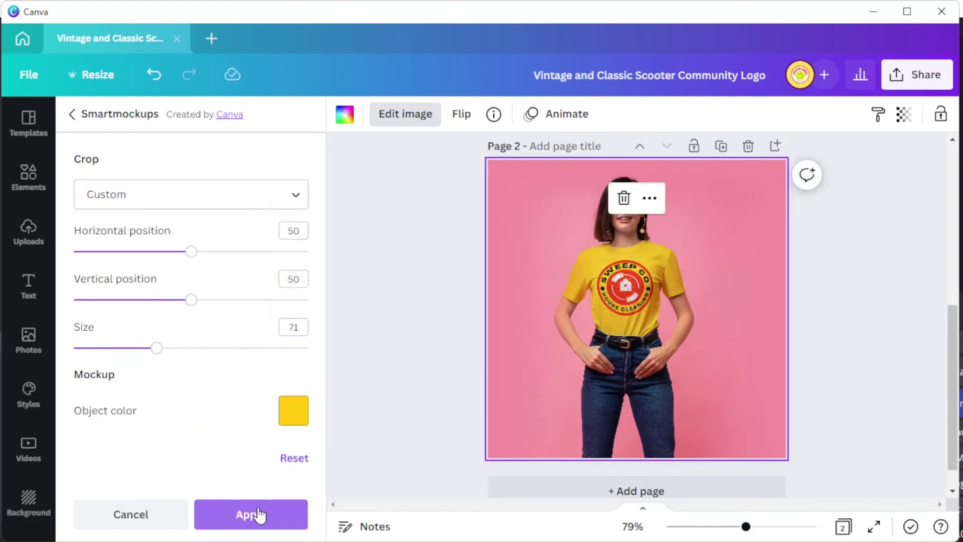
left_click(257, 516)
left_click(332, 323)
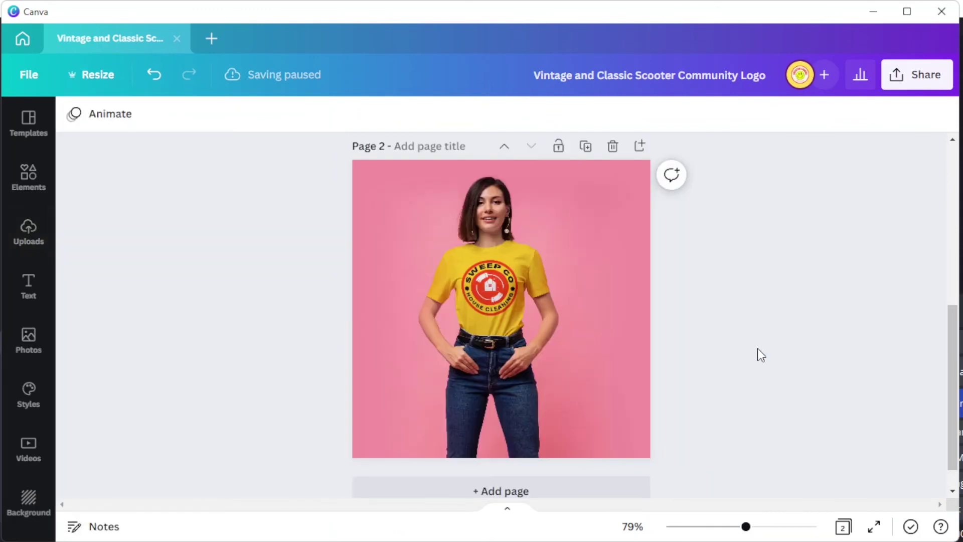
scroll(760, 345, "up", 6)
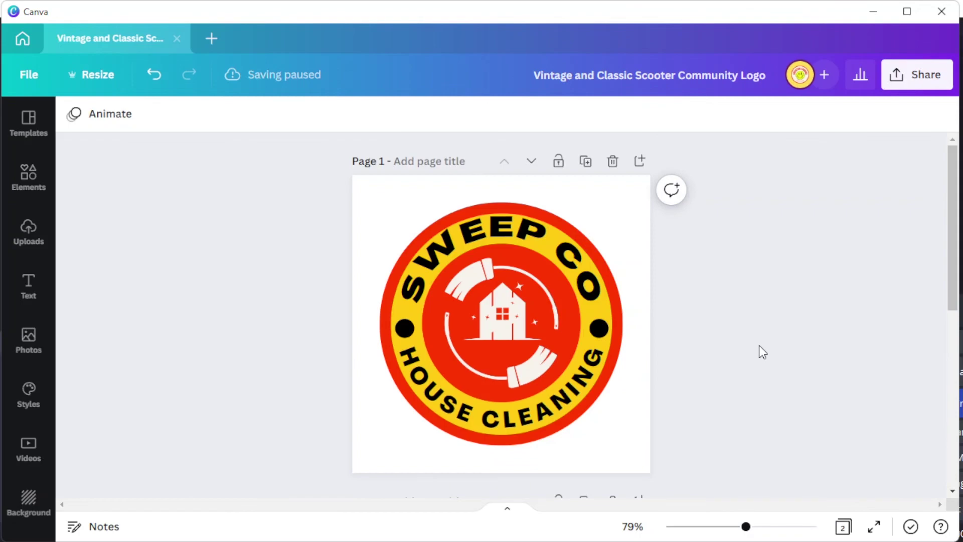
scroll(760, 345, "down", 3)
scroll(759, 345, "down", 3)
scroll(759, 345, "up", 3)
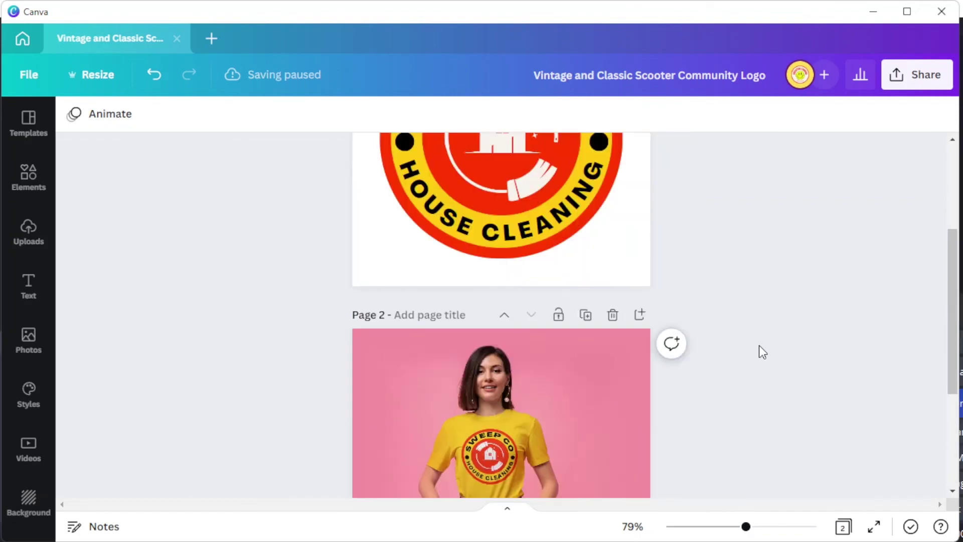